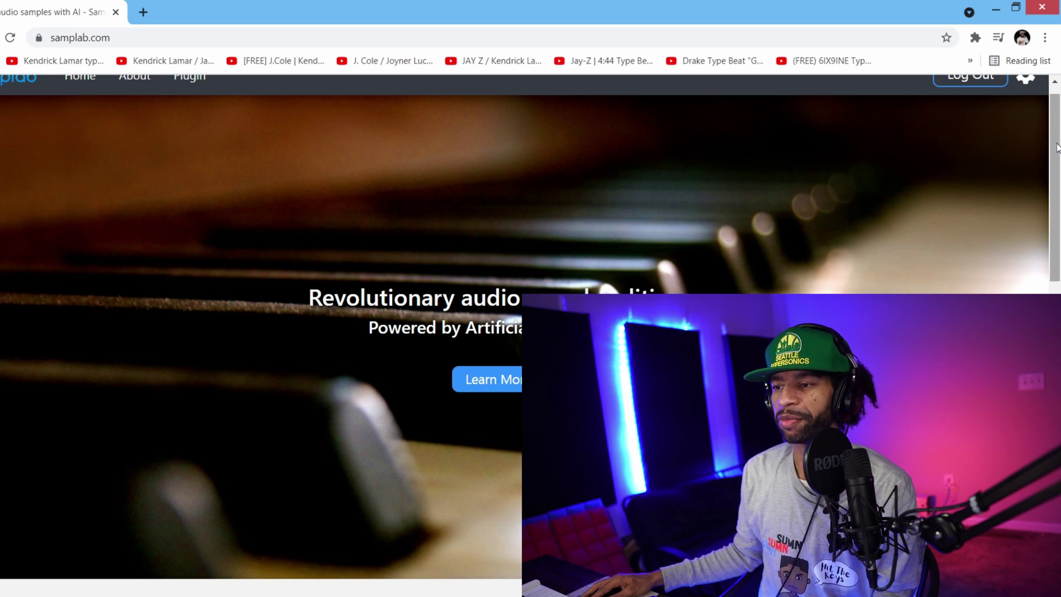
# Step: Scroll down the samplab.com home page with the scrollbar
pyautogui.moveTo(1056, 148); pyautogui.dragTo(1058, 311)
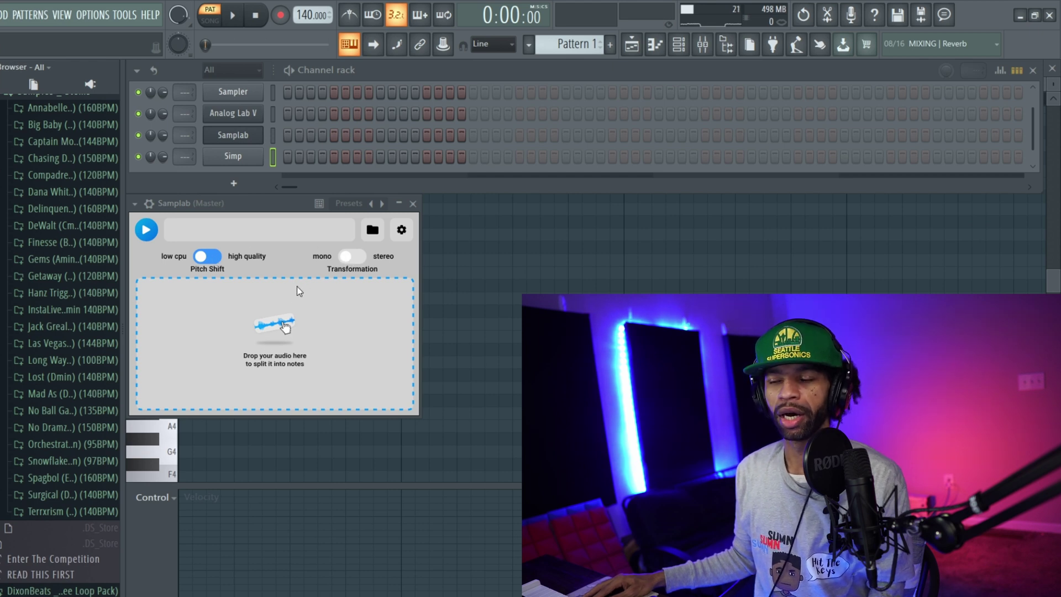
# Step: Switch Samplab's Pitch Shift toggle to low-CPU mode
pyautogui.click(216, 257)
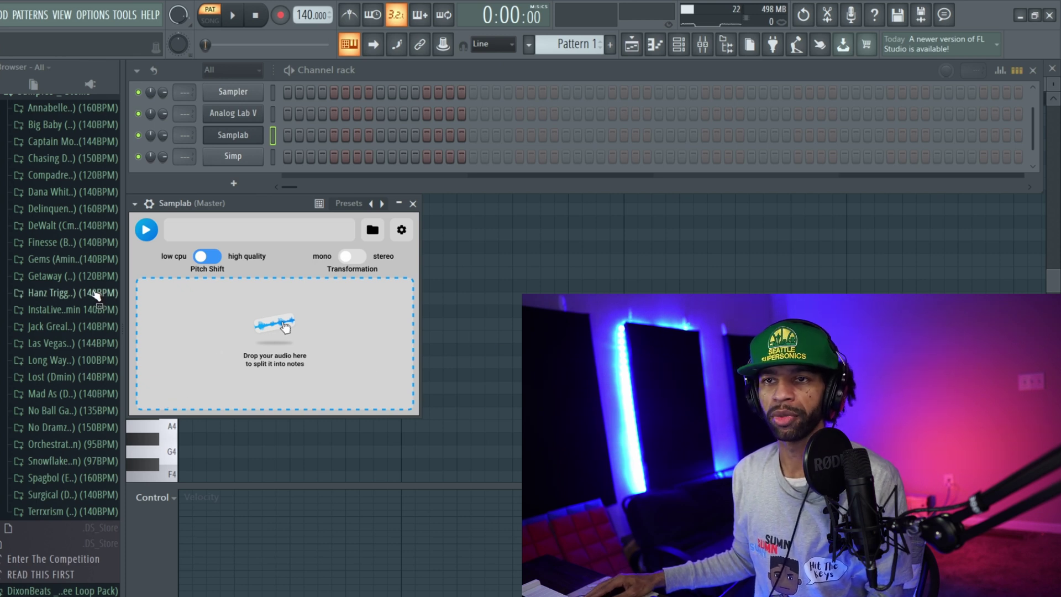
pyautogui.scroll(1, 92, 289)
pyautogui.scroll(1, 92, 289)
pyautogui.scroll(-2, 93, 288)
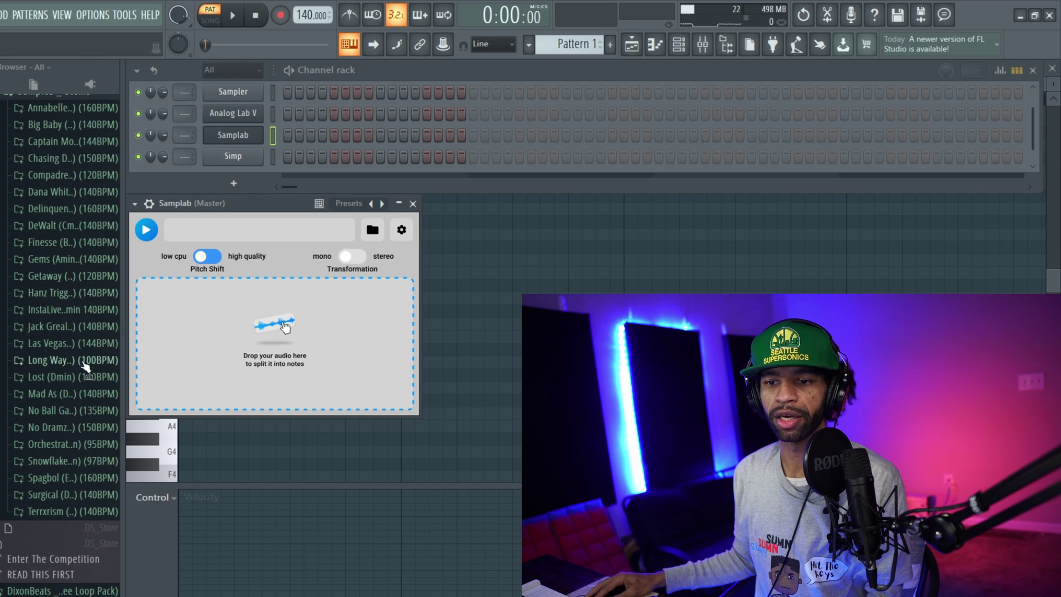
# Step: Open Mad As > Stems, preview the piano stem and drop it into Samplab
pyautogui.click(81, 397)
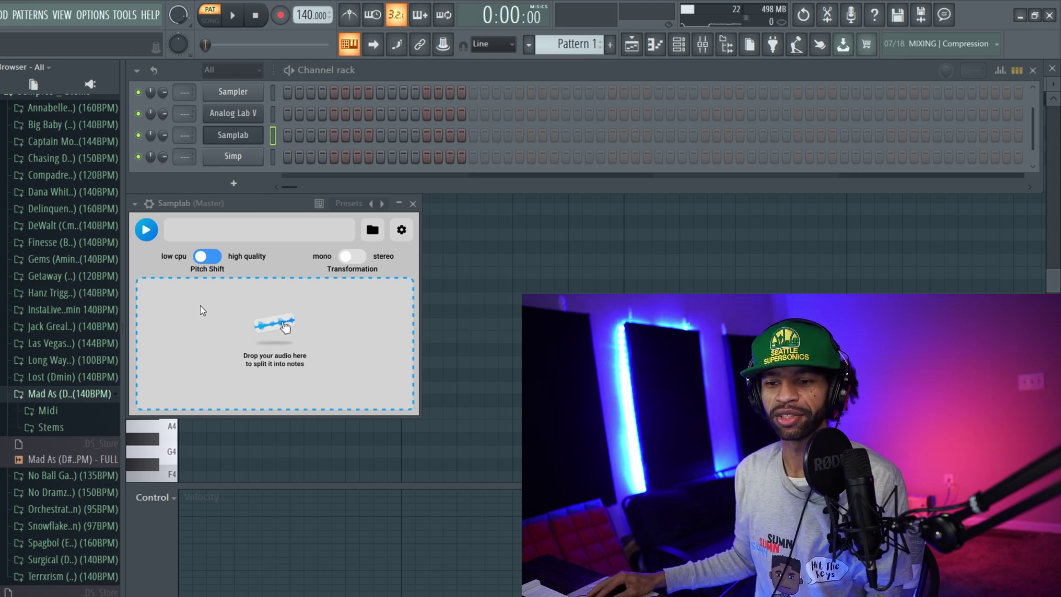
pyautogui.moveTo(89, 426); pyautogui.dragTo(92, 405)
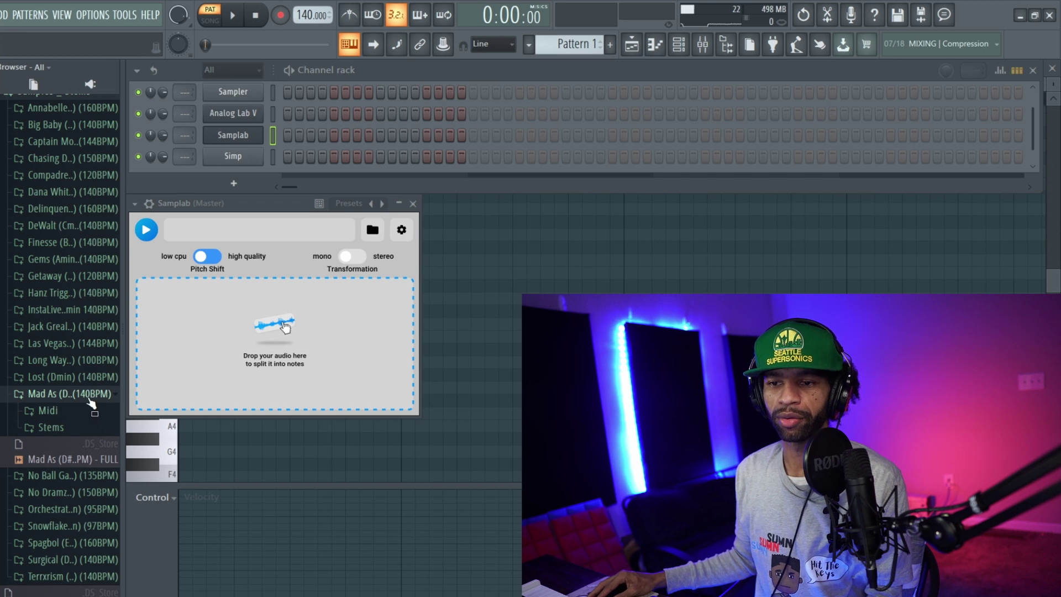
pyautogui.click(55, 427)
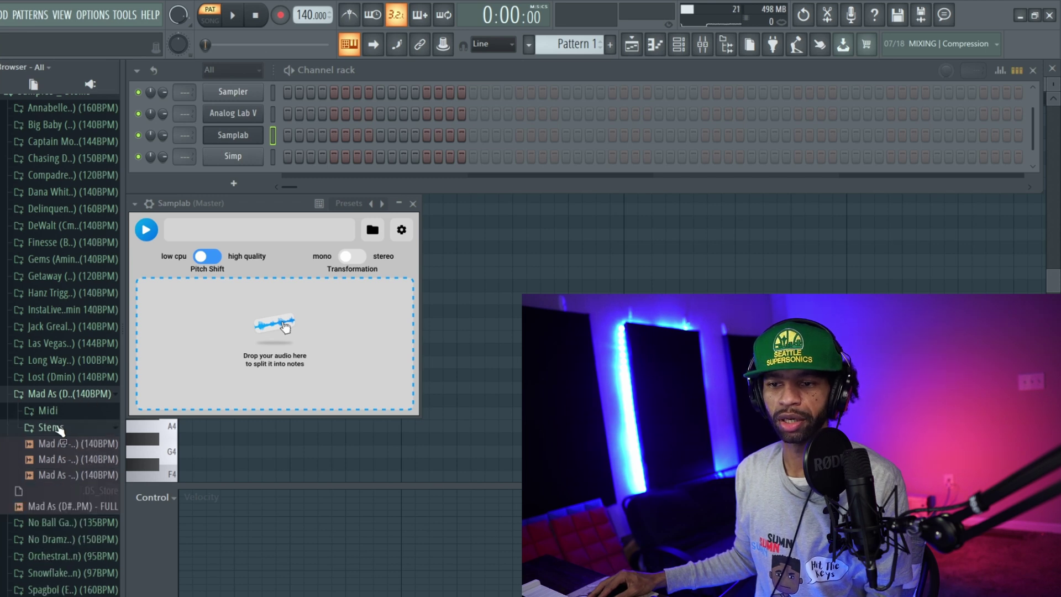
pyautogui.click(73, 443)
pyautogui.moveTo(72, 446); pyautogui.dragTo(216, 313)
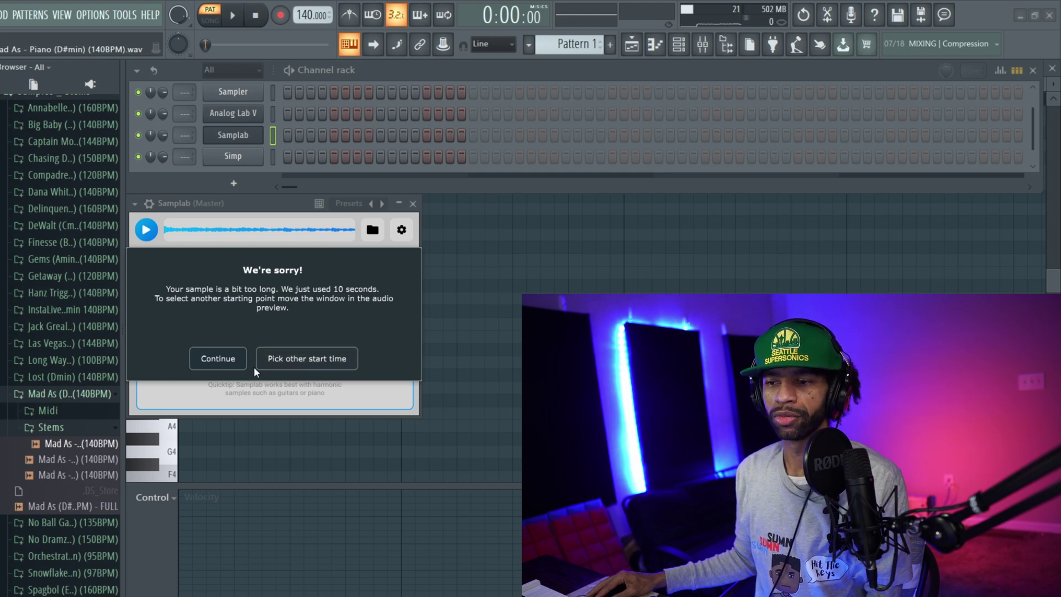
# Step: Accept converting only the first 10 seconds, with the analysis window at the sample's start
pyautogui.click(221, 358)
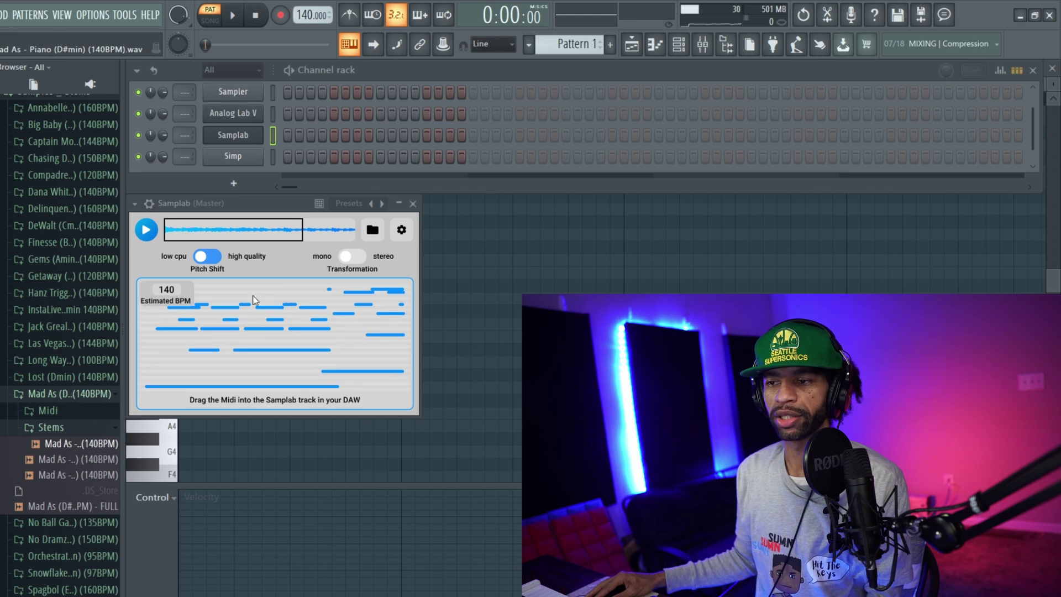
pyautogui.moveTo(240, 236); pyautogui.dragTo(290, 234)
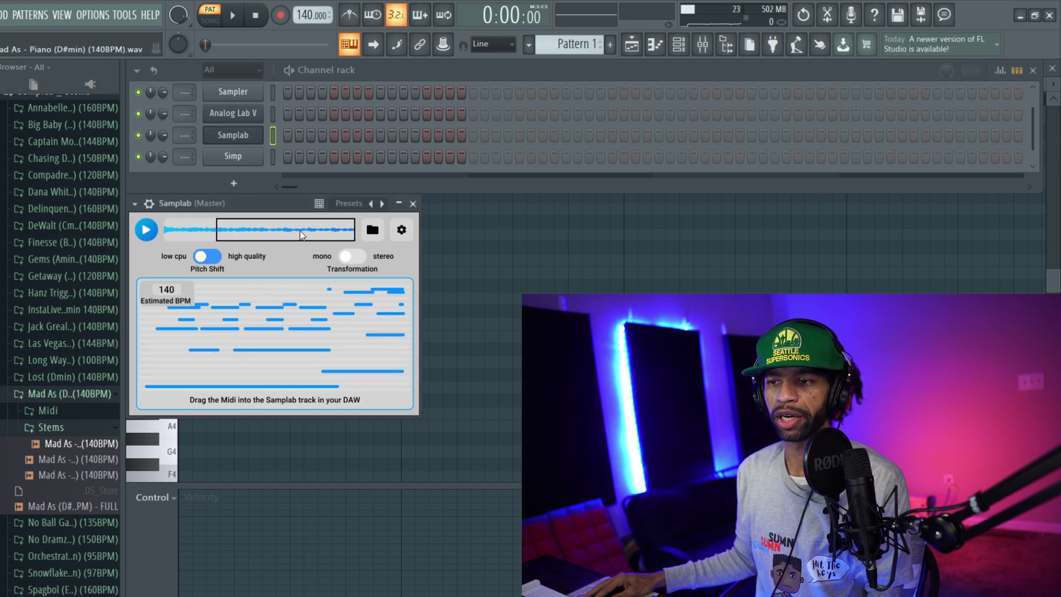
pyautogui.click(167, 232)
pyautogui.moveTo(167, 235); pyautogui.dragTo(151, 236)
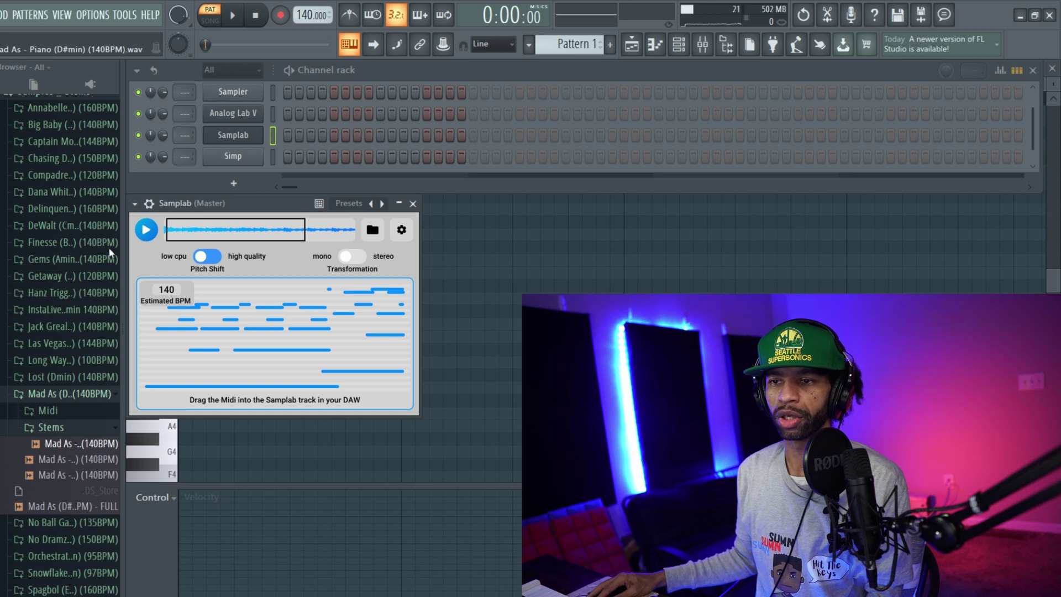
pyautogui.scroll(1, 123, 235)
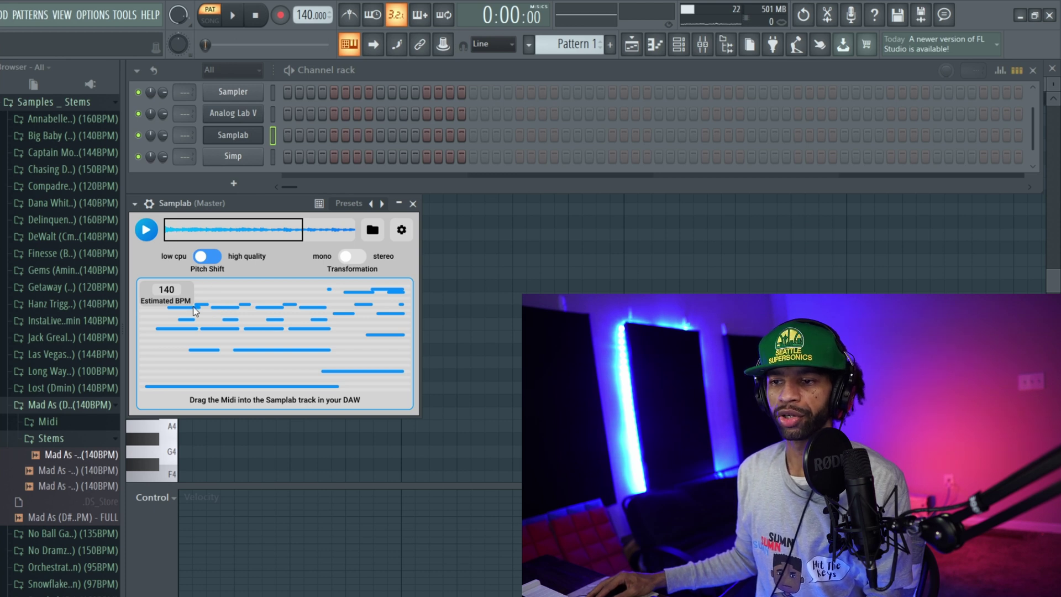
# Step: Drop the converted piano notes on the Samplab channel, play them back, then close Samplab
pyautogui.moveTo(224, 337); pyautogui.dragTo(227, 139)
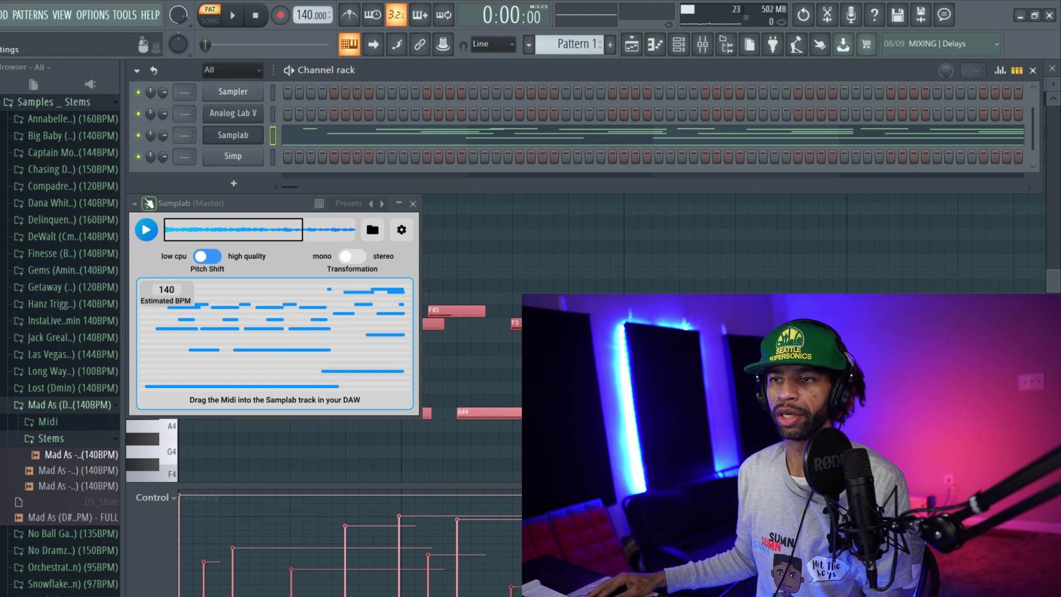
pyautogui.click(230, 16)
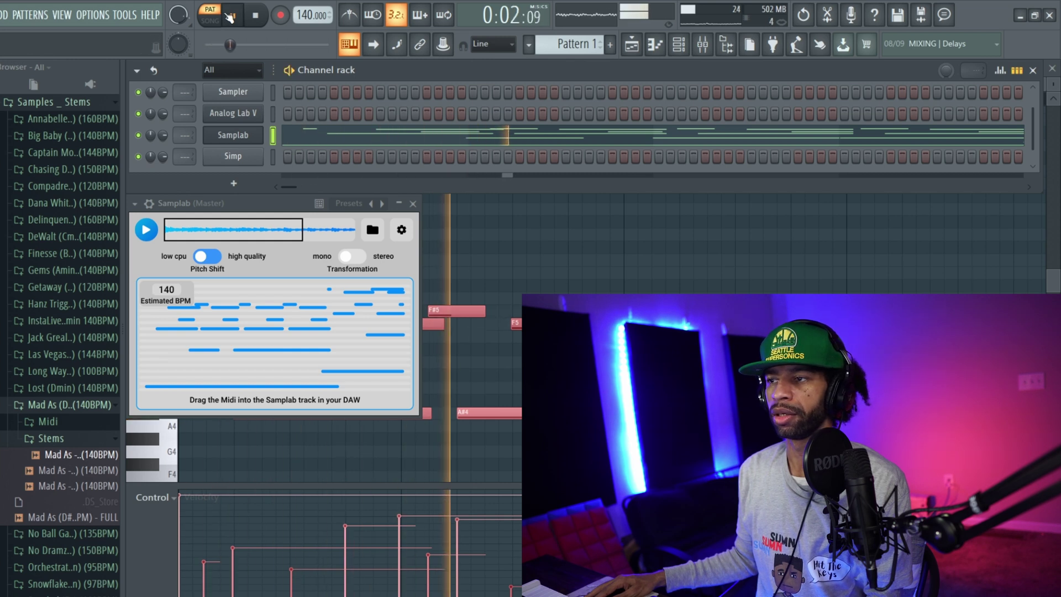
pyautogui.click(257, 17)
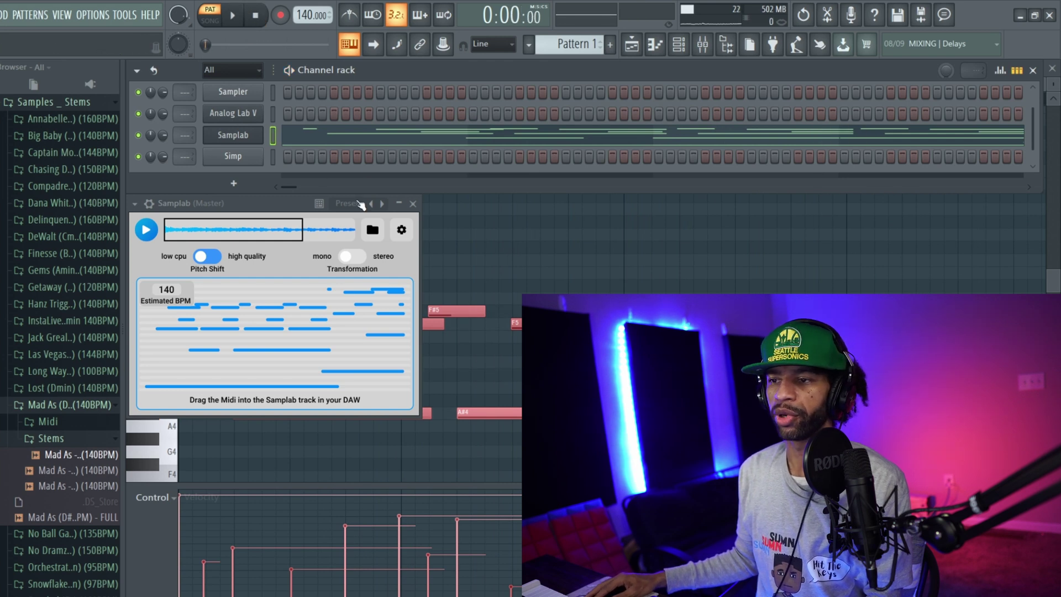
pyautogui.click(411, 204)
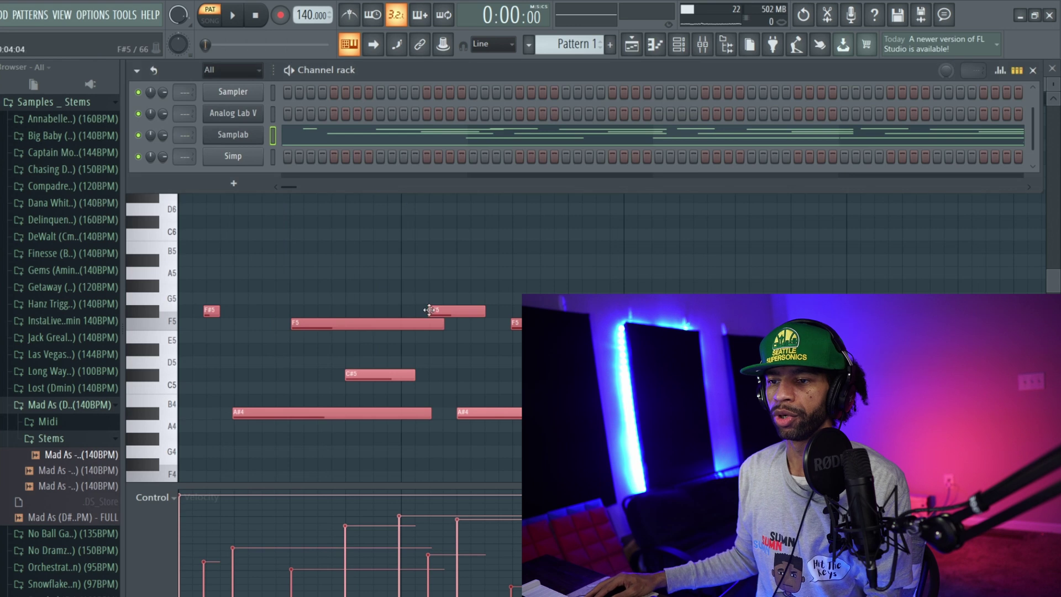
# Step: Load the Mad As original Piano .mid onto the Analog Lab V channel
pyautogui.click(58, 422)
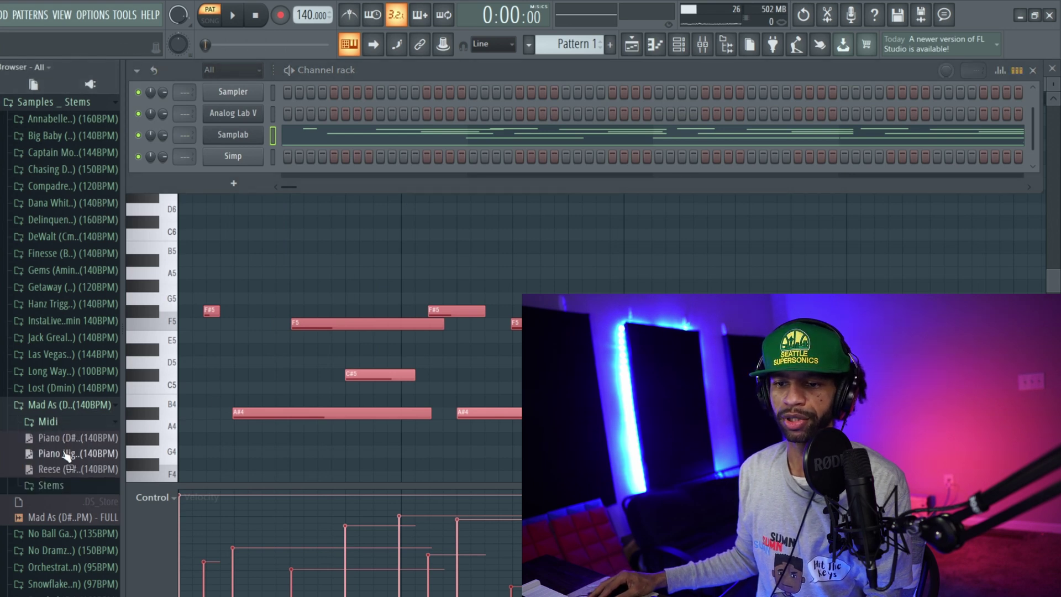
pyautogui.moveTo(77, 440); pyautogui.dragTo(220, 100)
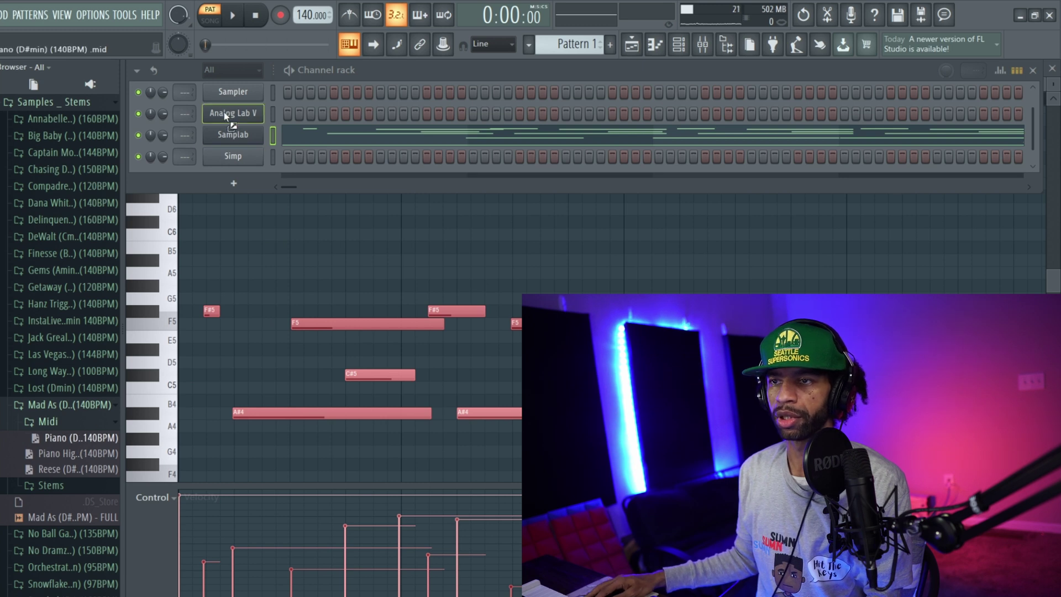
pyautogui.moveTo(225, 115); pyautogui.dragTo(229, 116)
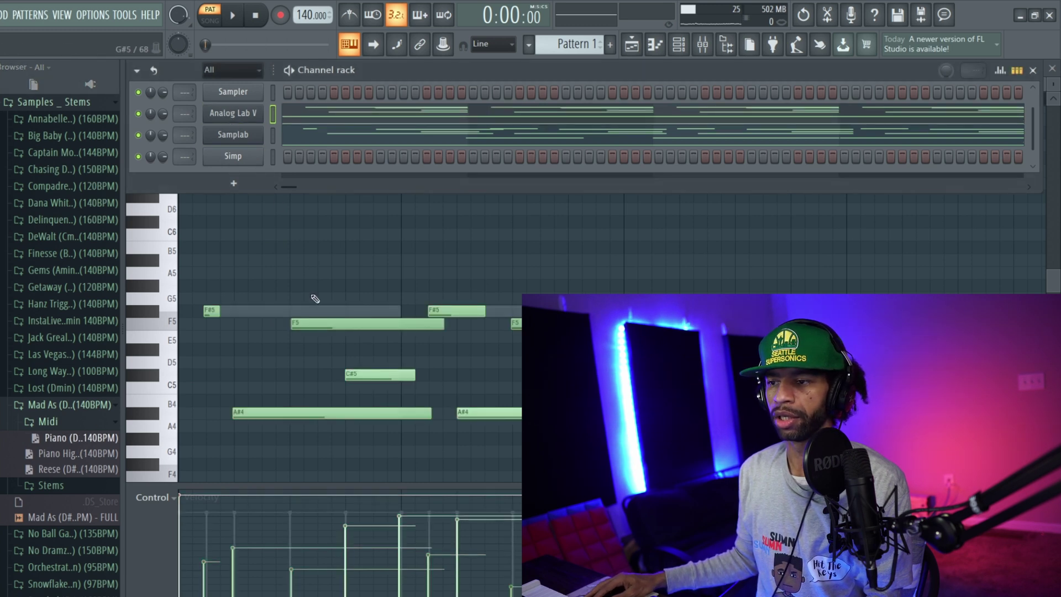
# Step: Select the notes in the piano roll and nudge them down a semitone and back up
pyautogui.click(1032, 70)
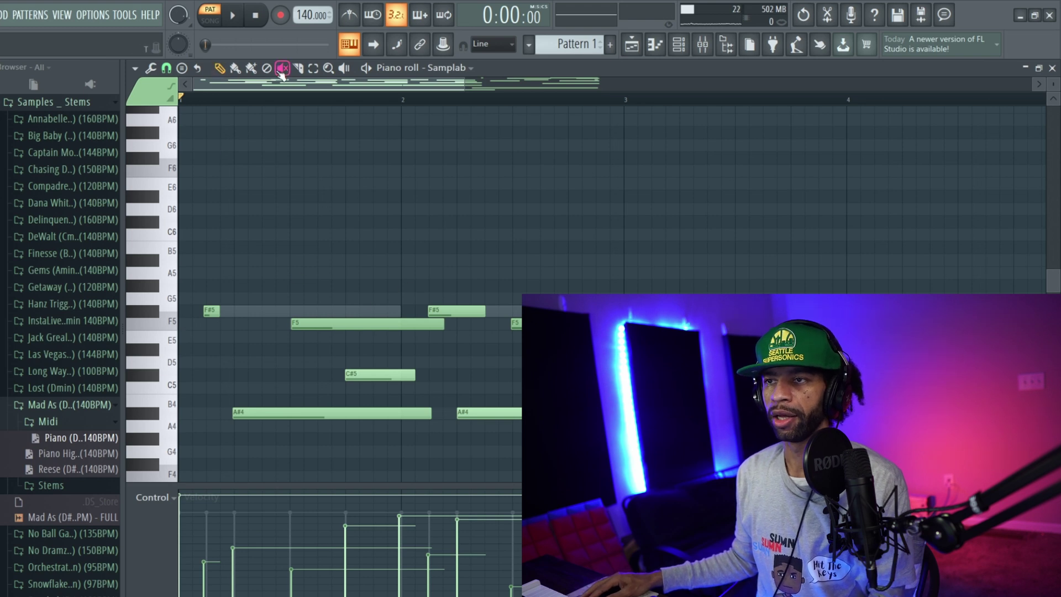
pyautogui.moveTo(253, 179); pyautogui.dragTo(838, 429)
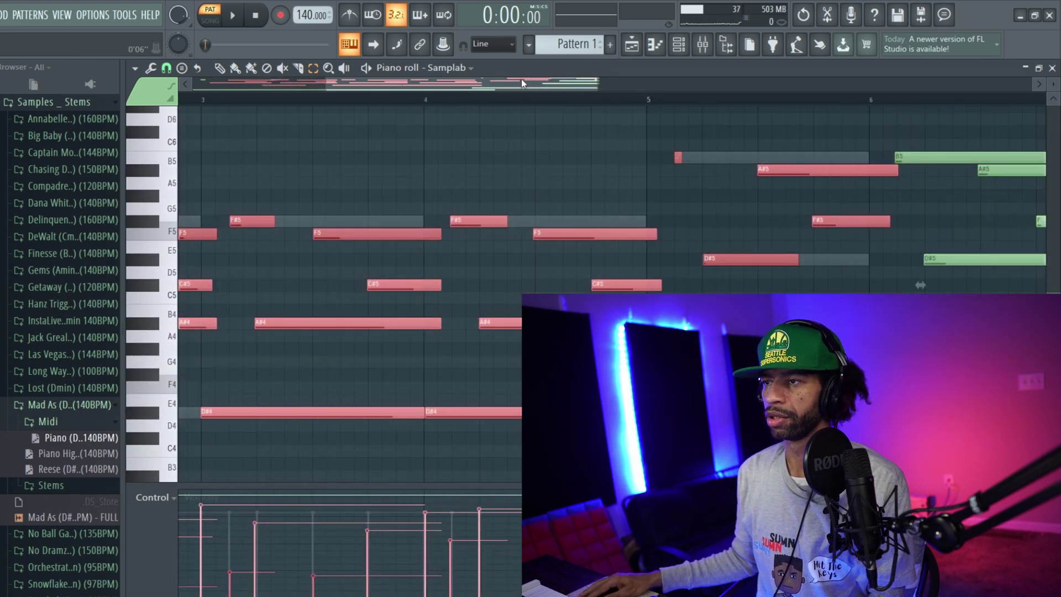
pyautogui.moveTo(521, 83); pyautogui.dragTo(387, 83)
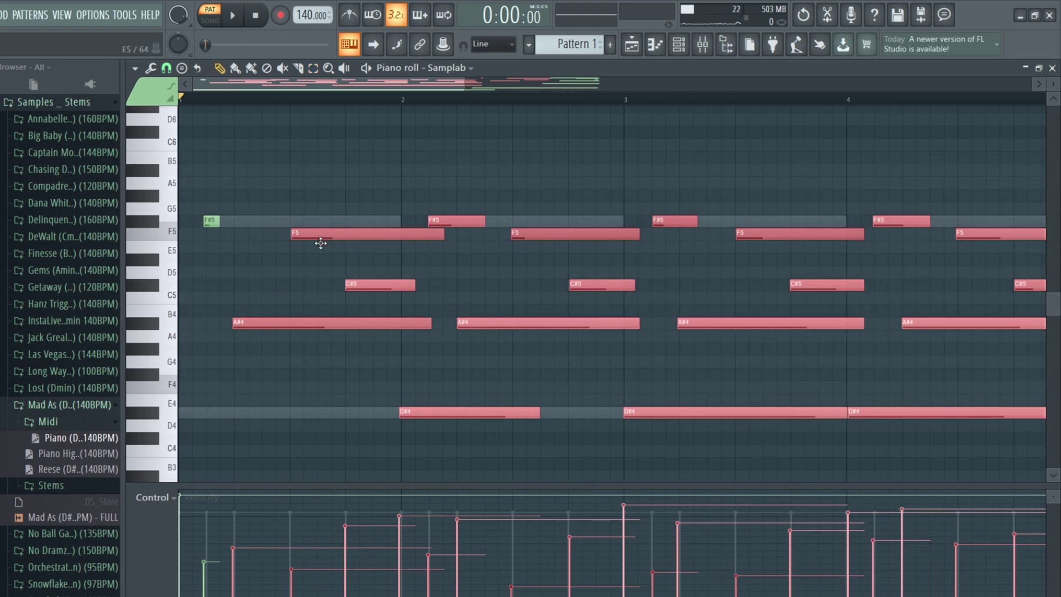
pyautogui.moveTo(321, 243); pyautogui.dragTo(319, 250)
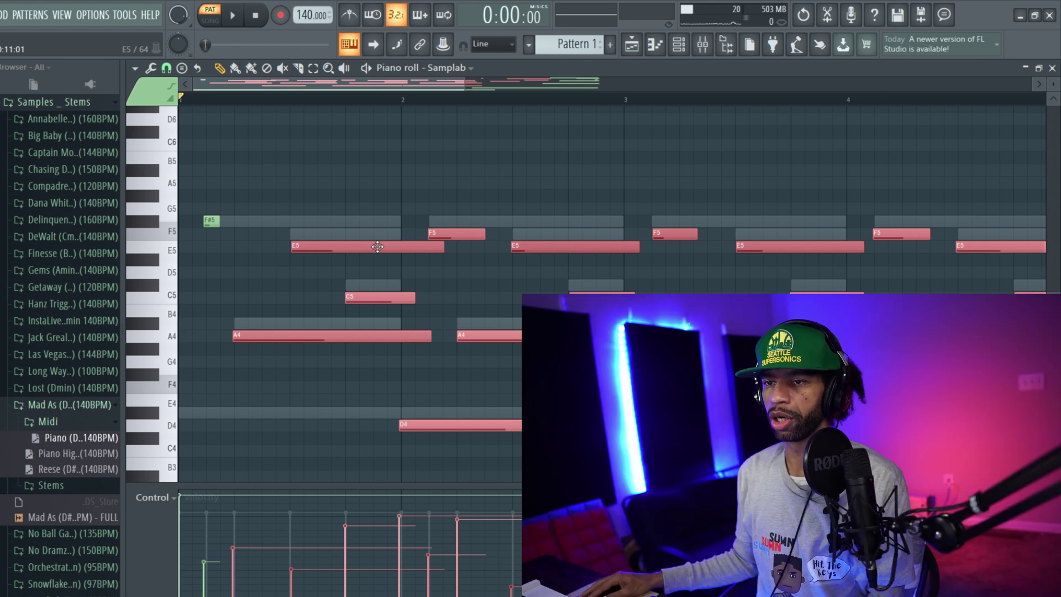
pyautogui.moveTo(378, 246)
pyautogui.mouseDown()
pyautogui.moveTo(374, 221)
pyautogui.moveTo(372, 236)
pyautogui.mouseUp()
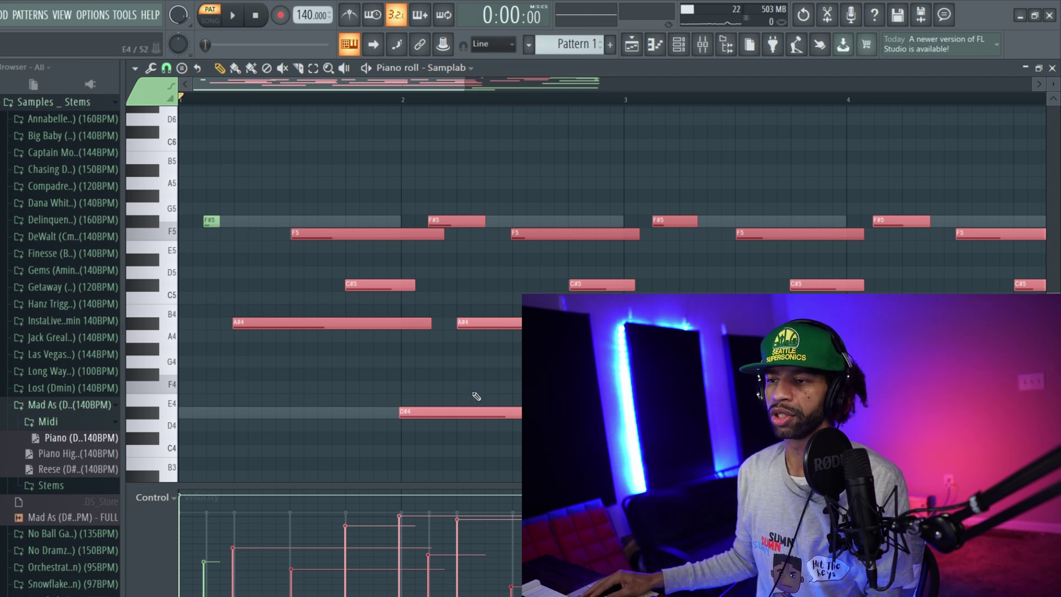
pyautogui.click(679, 48)
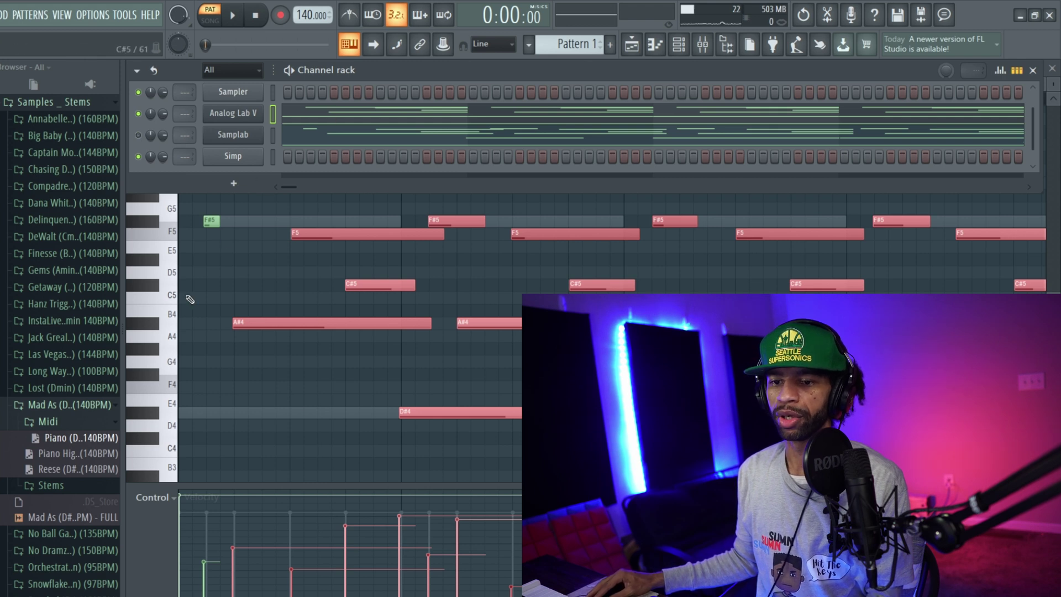
# Step: Switch piano roll editing to the Simp channel
pyautogui.click(655, 44)
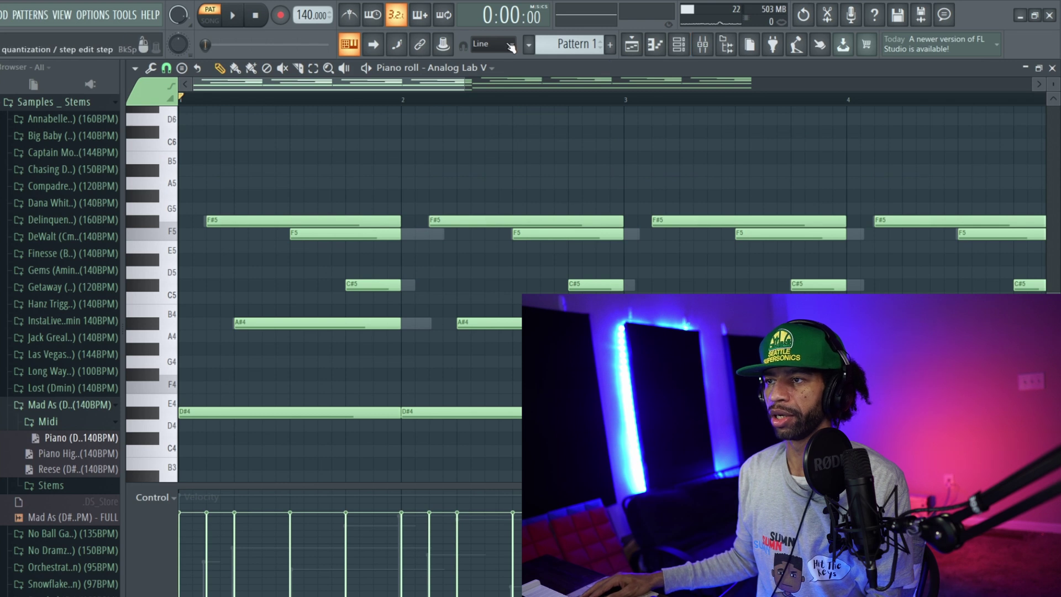
pyautogui.click(492, 69)
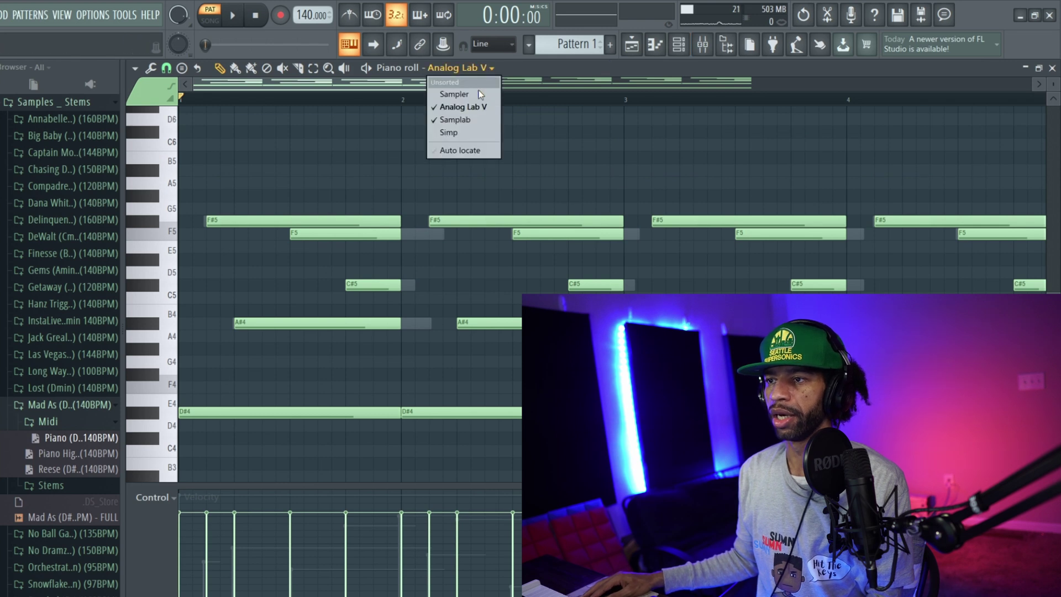
pyautogui.click(460, 135)
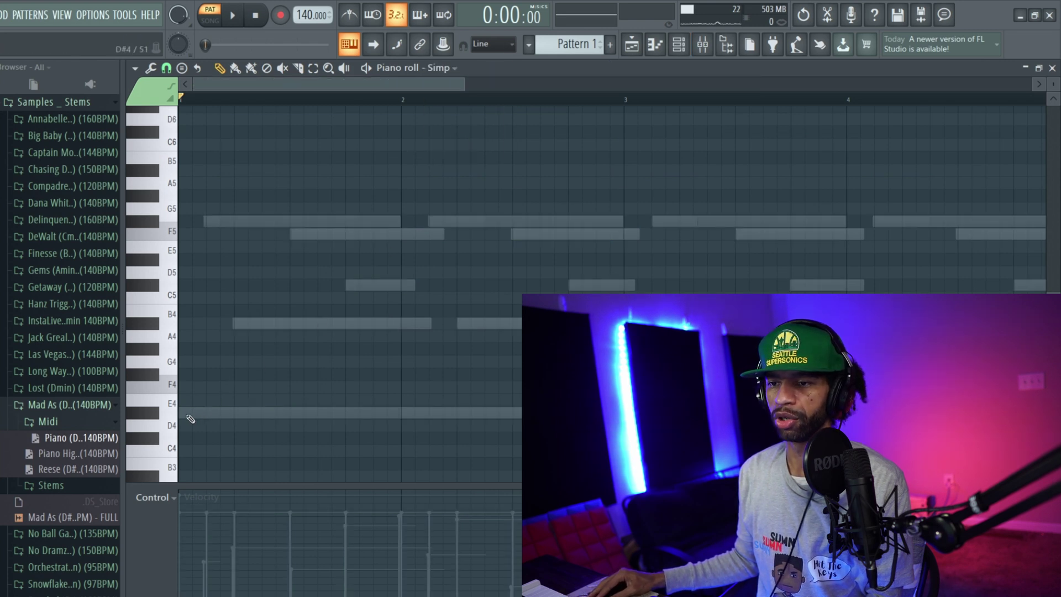
# Step: Draw D5 808 notes at the start of bars 1 through 4, auditioning them
pyautogui.moveTo(190, 416)
pyautogui.mouseDown()
pyautogui.moveTo(207, 282)
pyautogui.moveTo(180, 257)
pyautogui.mouseUp()
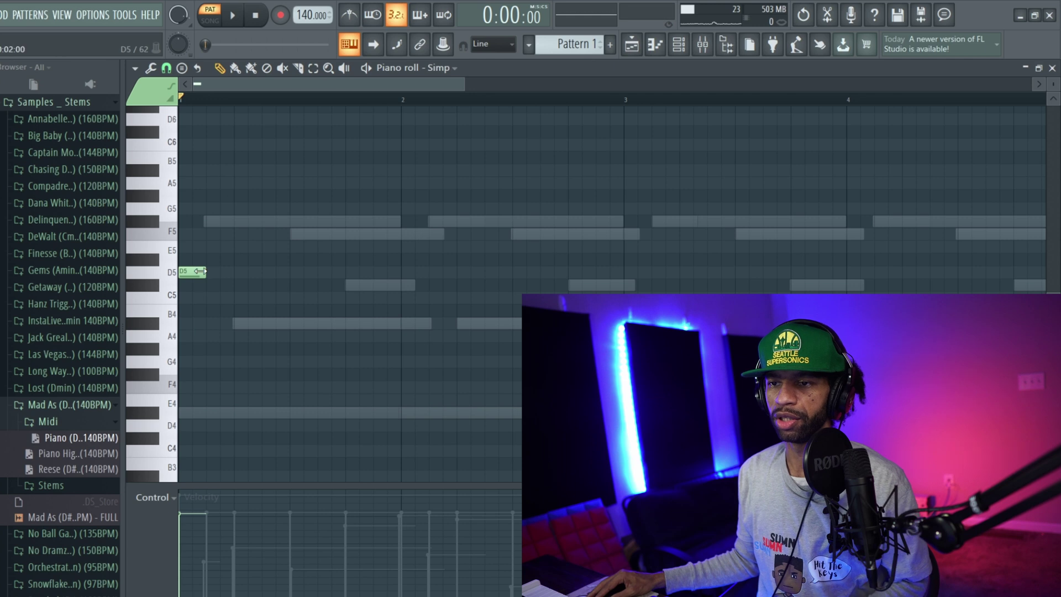
pyautogui.press('space')
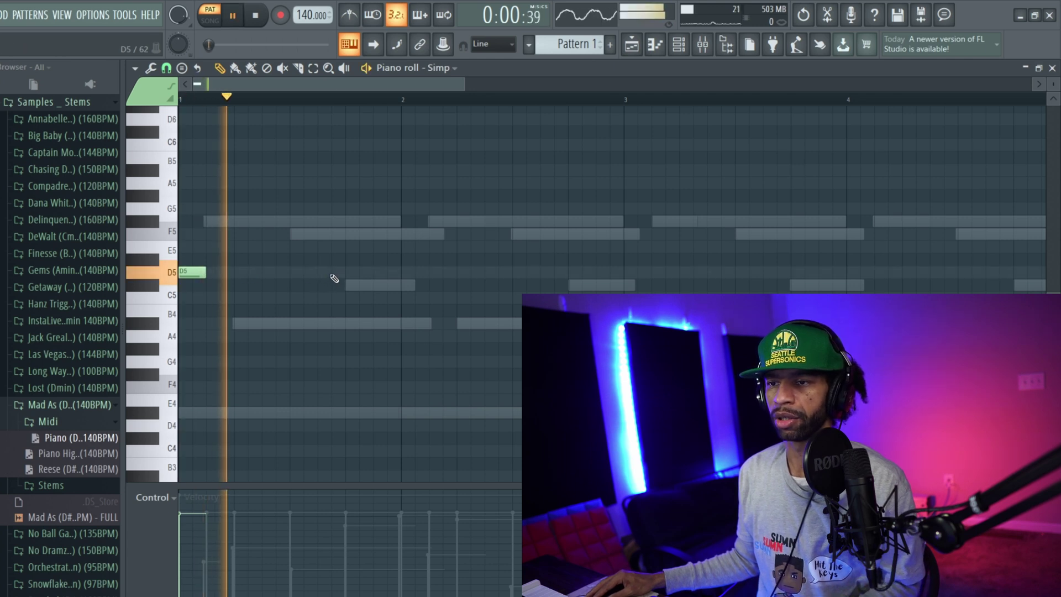
pyautogui.click(409, 271)
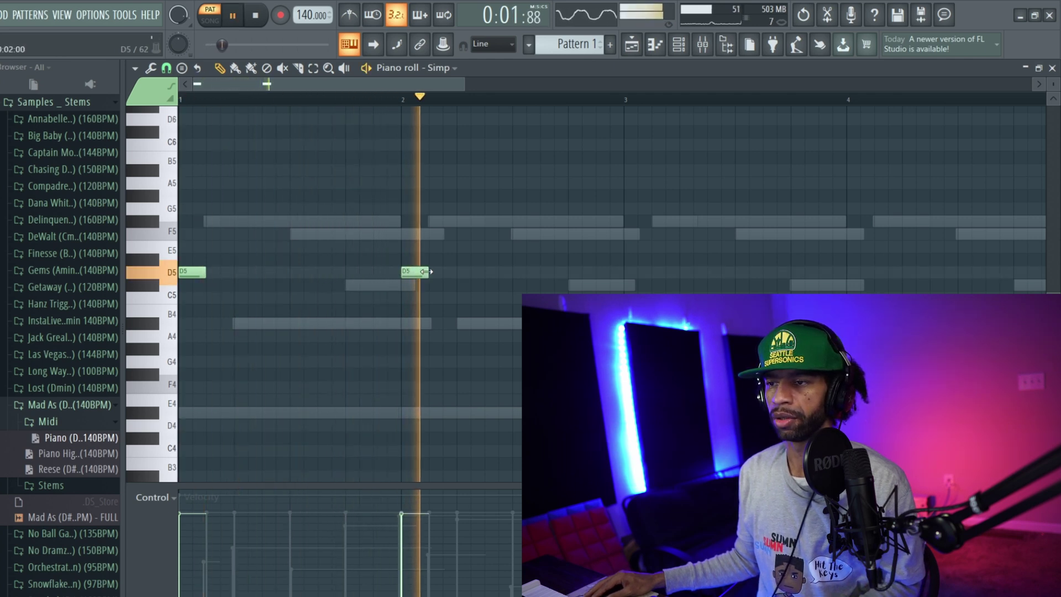
pyautogui.click(630, 271)
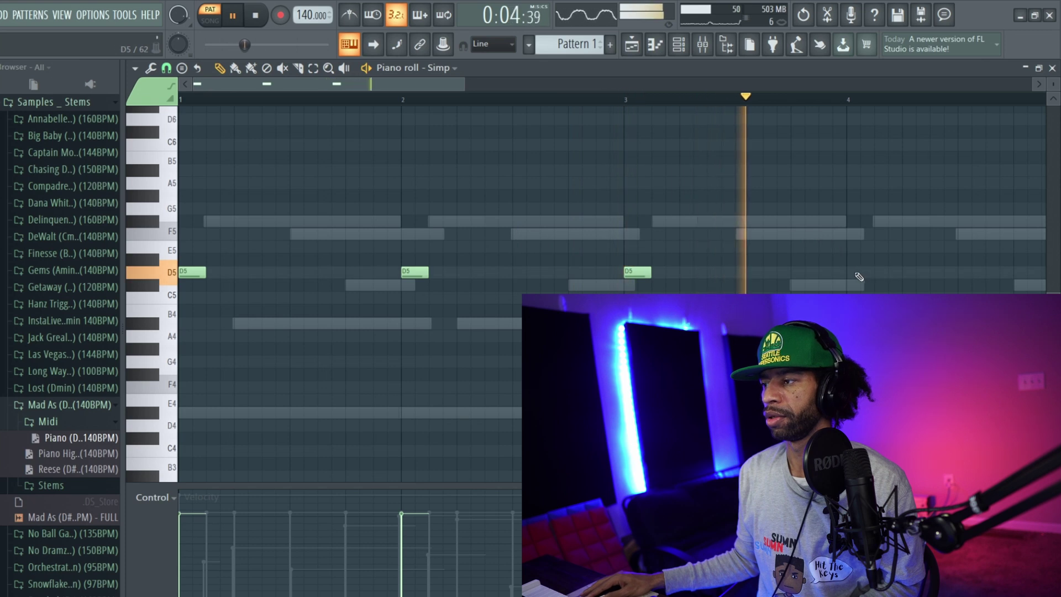
pyautogui.click(852, 271)
pyautogui.press('space')
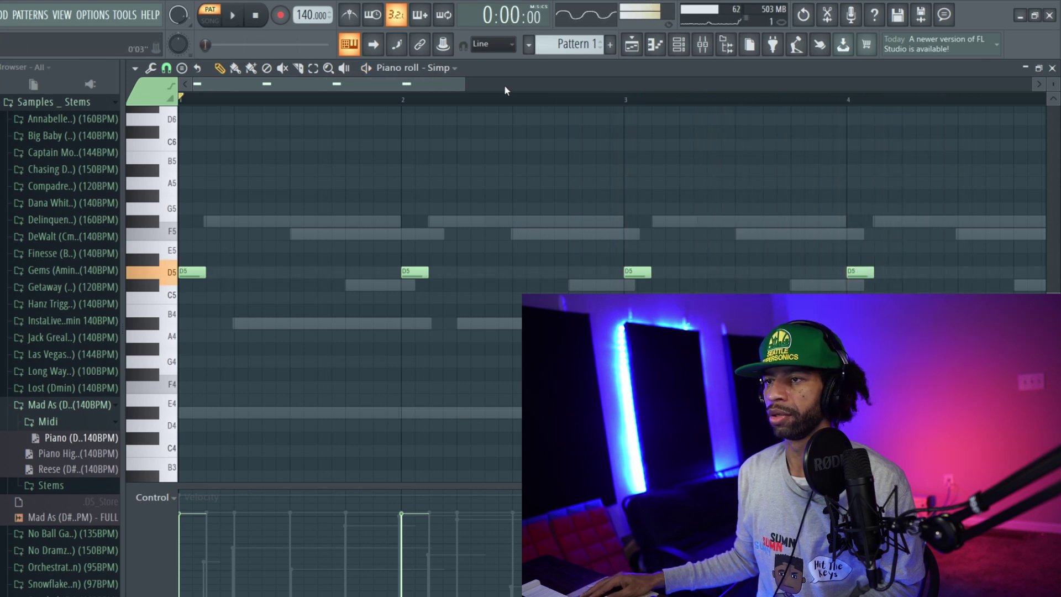
# Step: Add a G5 note at bar 5 and audition it playing from bar 4
pyautogui.moveTo(421, 85); pyautogui.dragTo(544, 95)
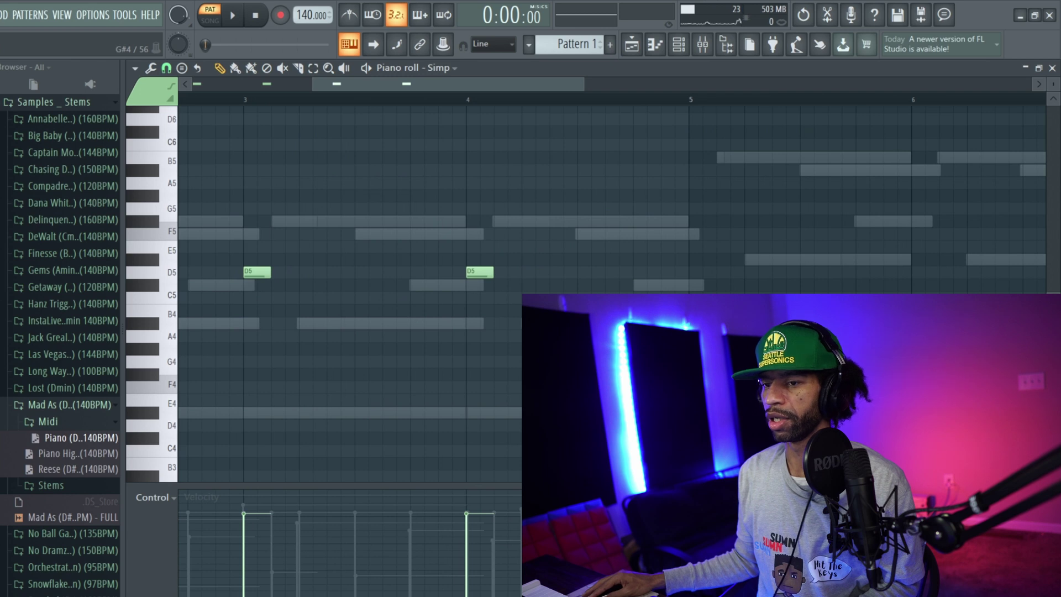
pyautogui.click(697, 246)
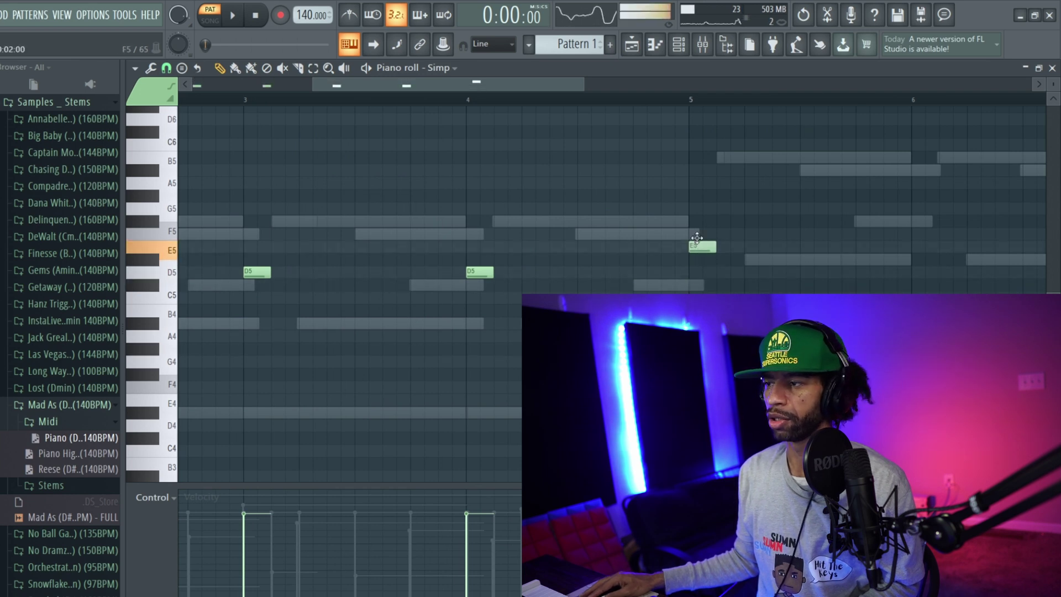
pyautogui.moveTo(697, 237); pyautogui.dragTo(698, 200)
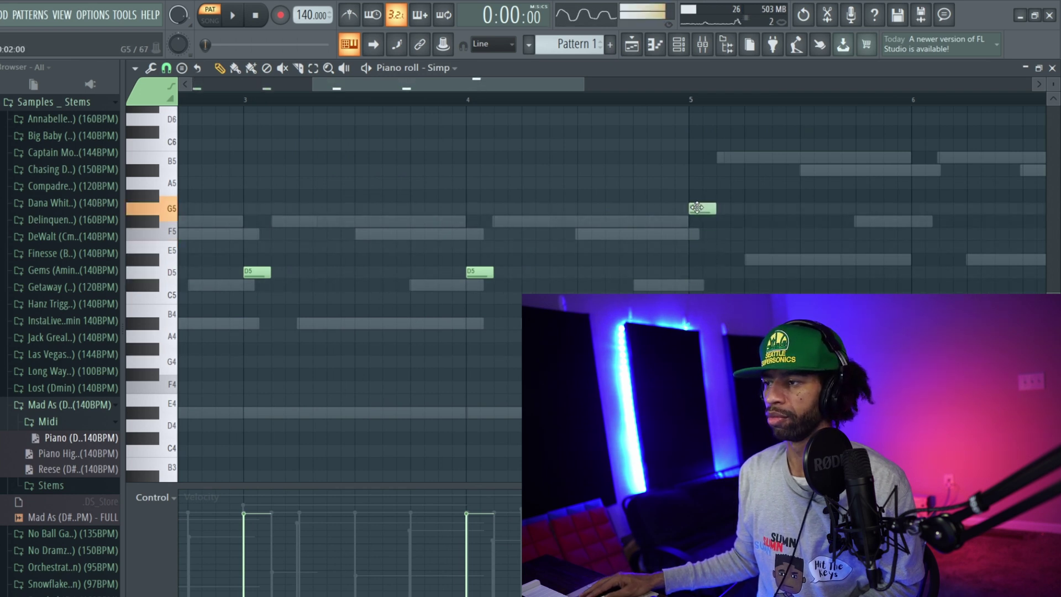
pyautogui.click(467, 98)
pyautogui.press('space')
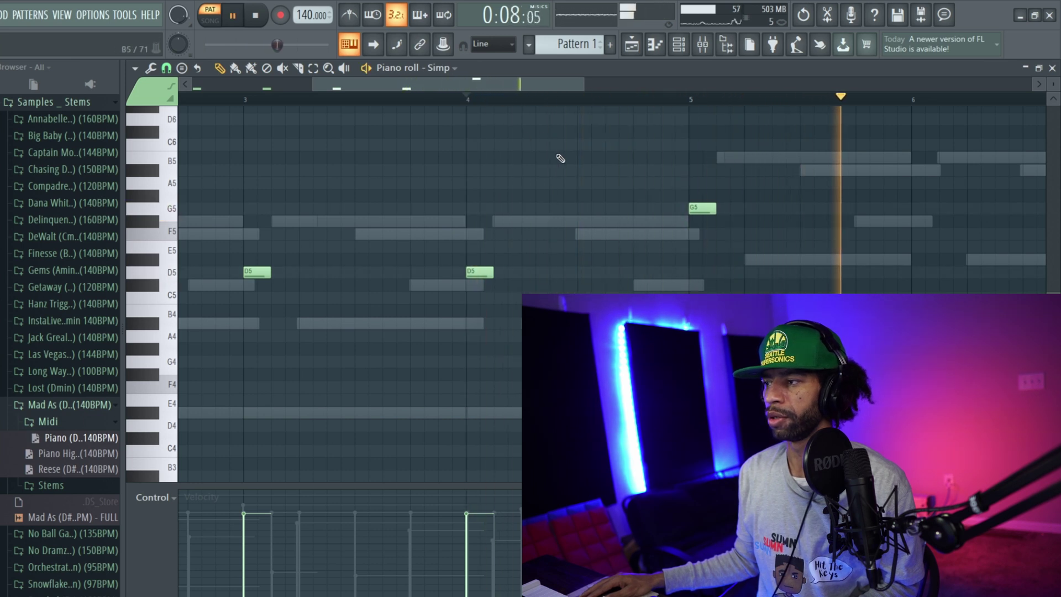
pyautogui.press('space')
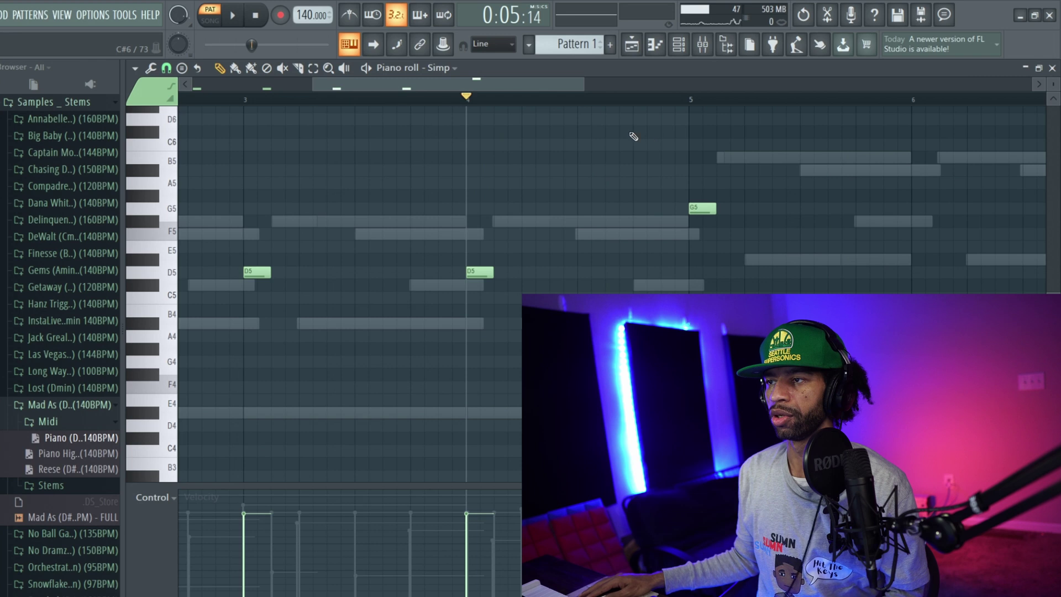
pyautogui.hscroll(-5, 557, 88)
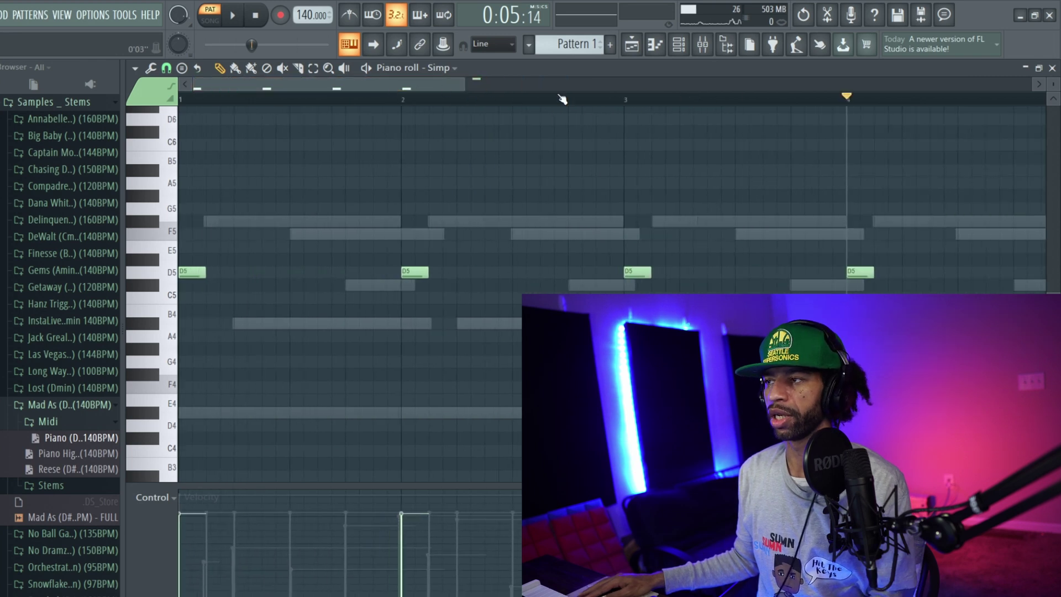
pyautogui.click(680, 47)
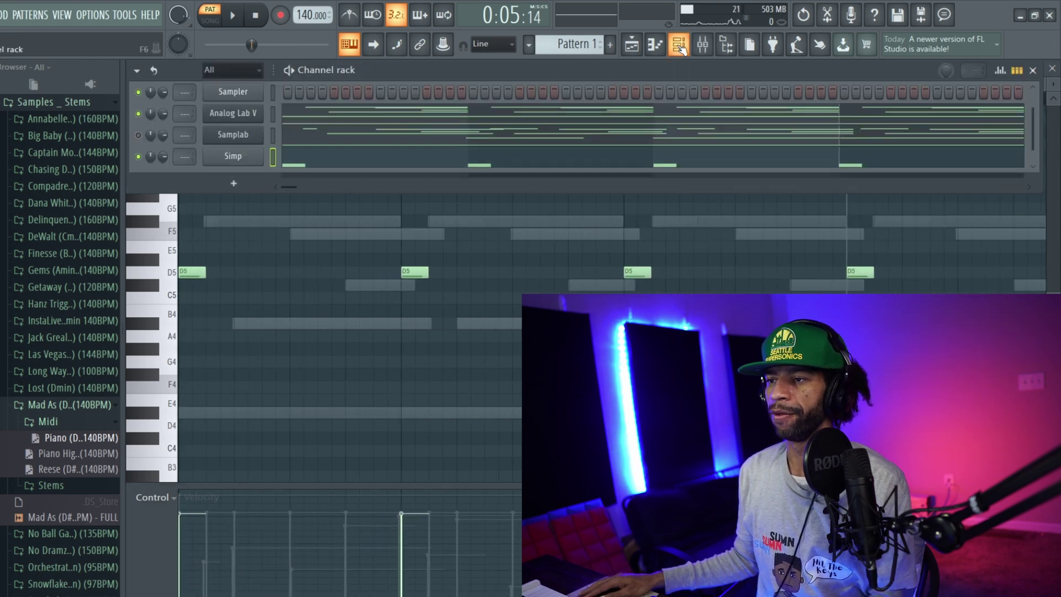
# Step: Cut the notes from the Simp, Analog Lab V and Samplab channels, then reopen Samplab
pyautogui.rightClick(237, 160)
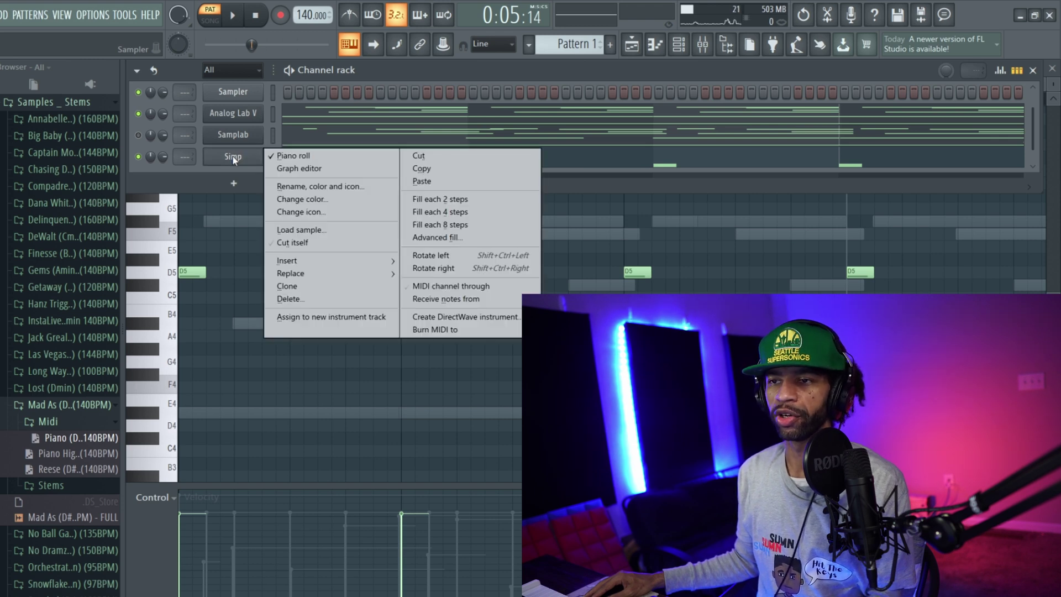
pyautogui.click(414, 156)
pyautogui.rightClick(233, 113)
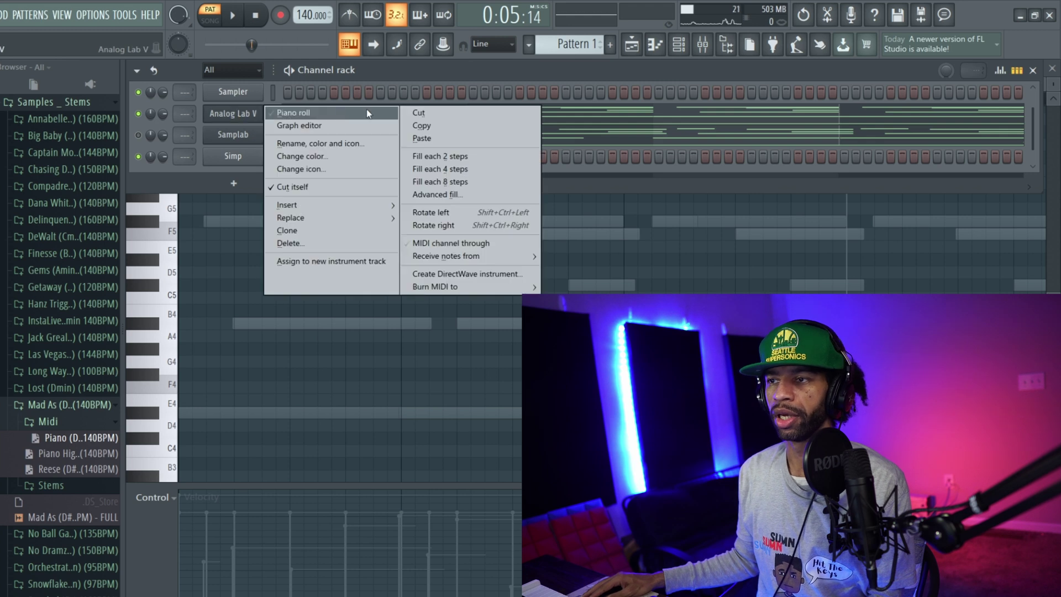
pyautogui.click(421, 114)
pyautogui.rightClick(236, 135)
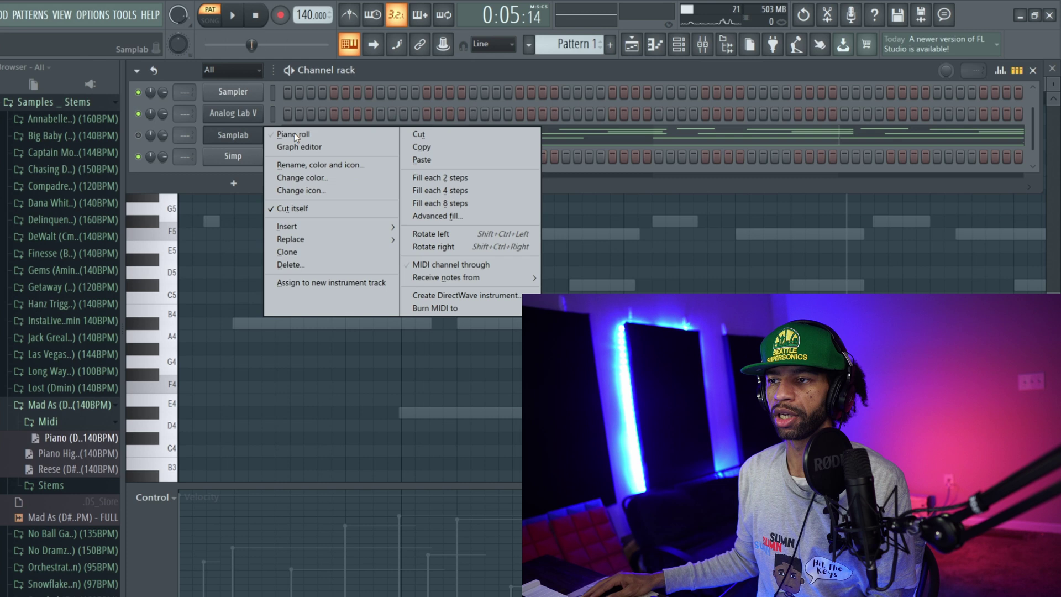
pyautogui.click(414, 133)
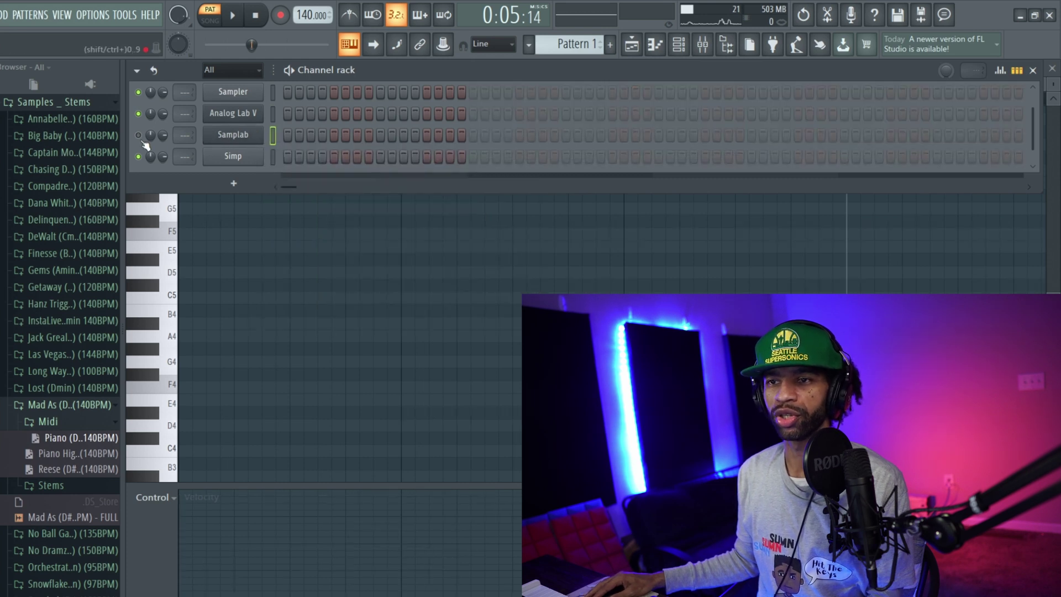
pyautogui.click(249, 137)
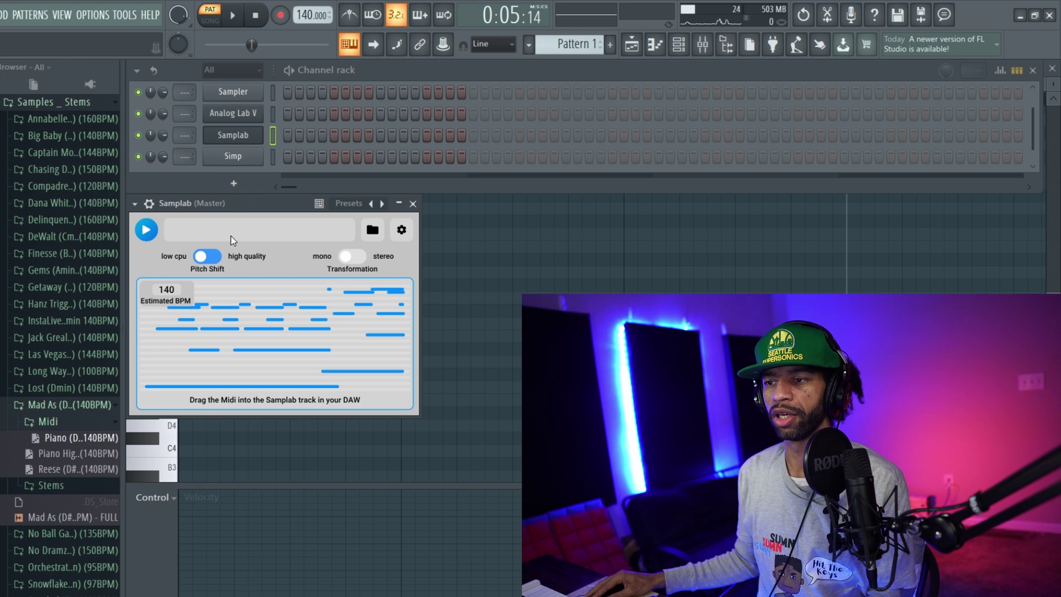
# Step: Collapse Mad As, expand the Surgical pack's Stems and drop its Piano stem into Samplab
pyautogui.click(66, 404)
pyautogui.scroll(-2, 71, 408)
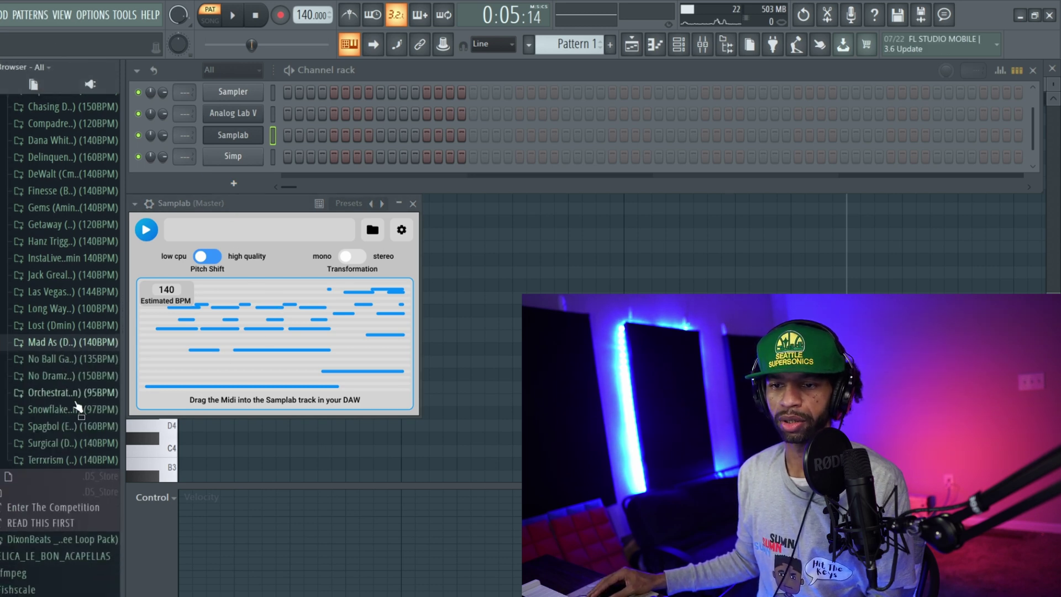
pyautogui.click(76, 442)
pyautogui.scroll(-2, 57, 424)
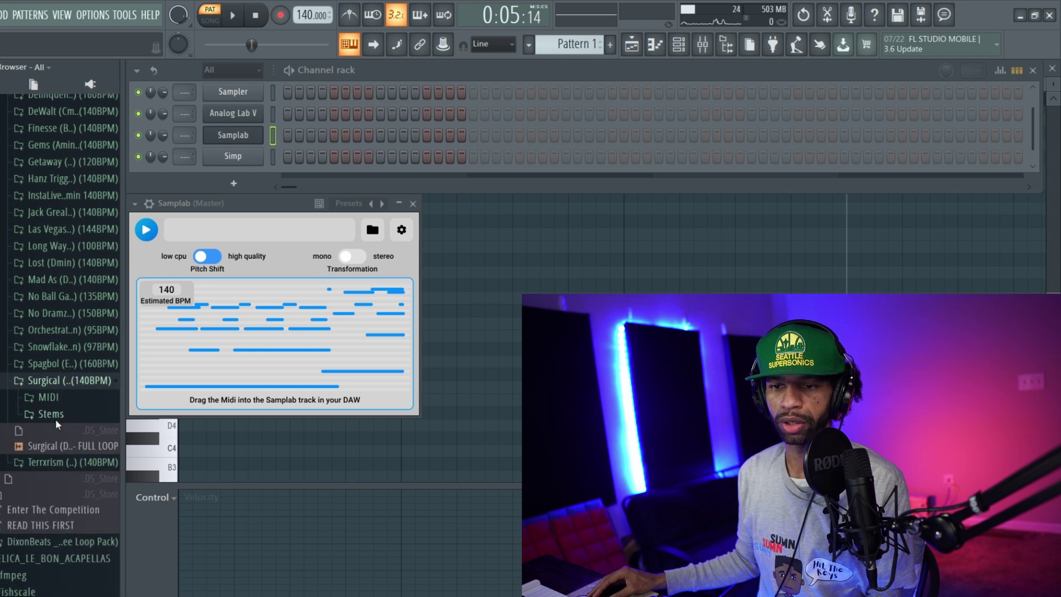
pyautogui.moveTo(56, 422); pyautogui.dragTo(223, 363)
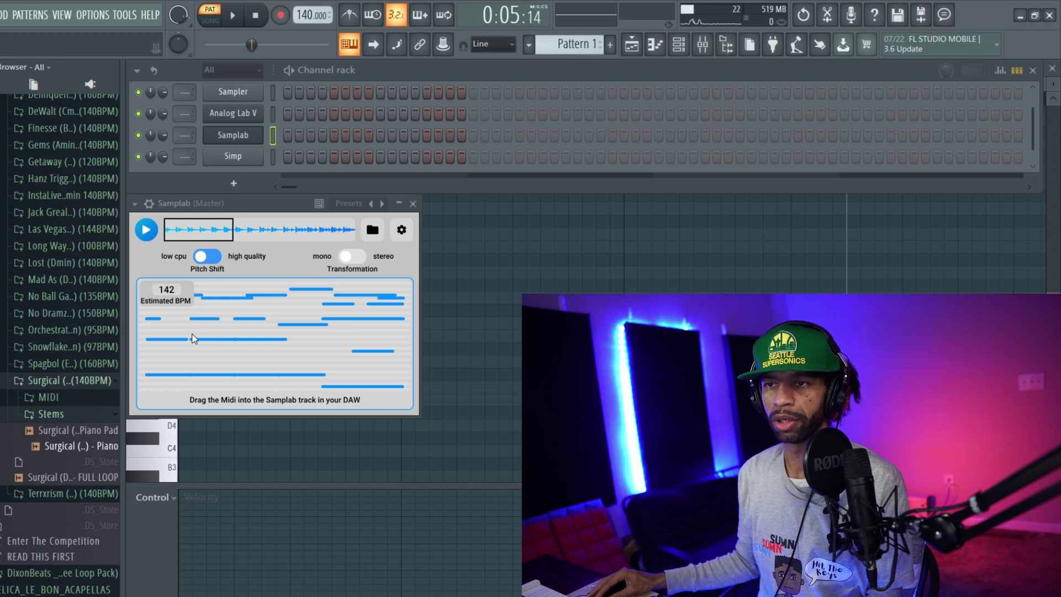
# Step: Put Samplab's transcription on the Samplab channel and the original Piano MIDI on Analog Lab V
pyautogui.moveTo(193, 338); pyautogui.dragTo(240, 135)
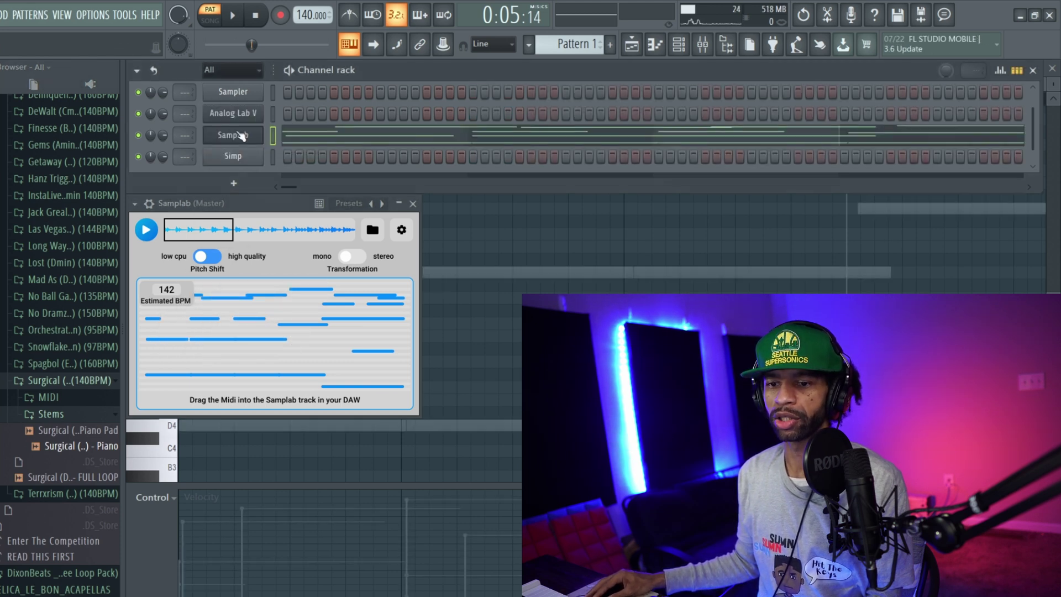
pyautogui.click(50, 397)
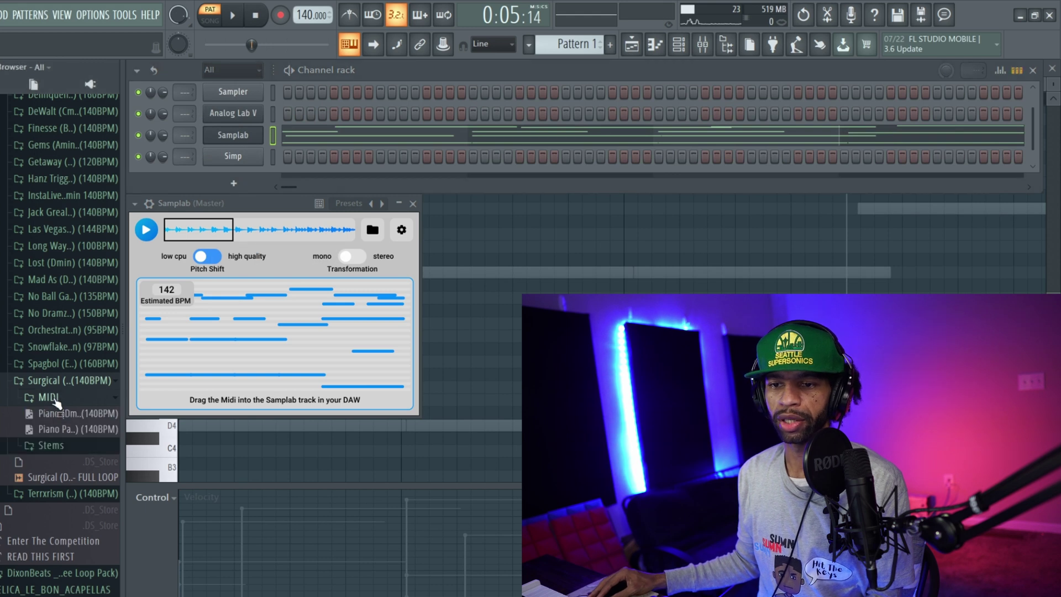
pyautogui.moveTo(56, 402); pyautogui.dragTo(232, 120)
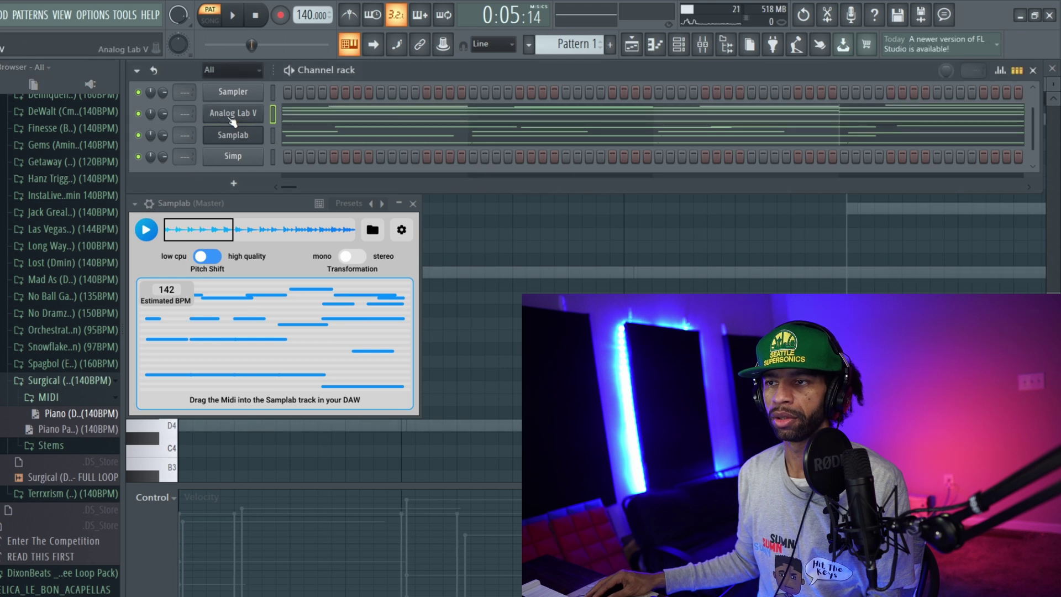
# Step: Select the transcribed A5, G5 and D5 notes and shift them about one beat later
pyautogui.click(302, 139)
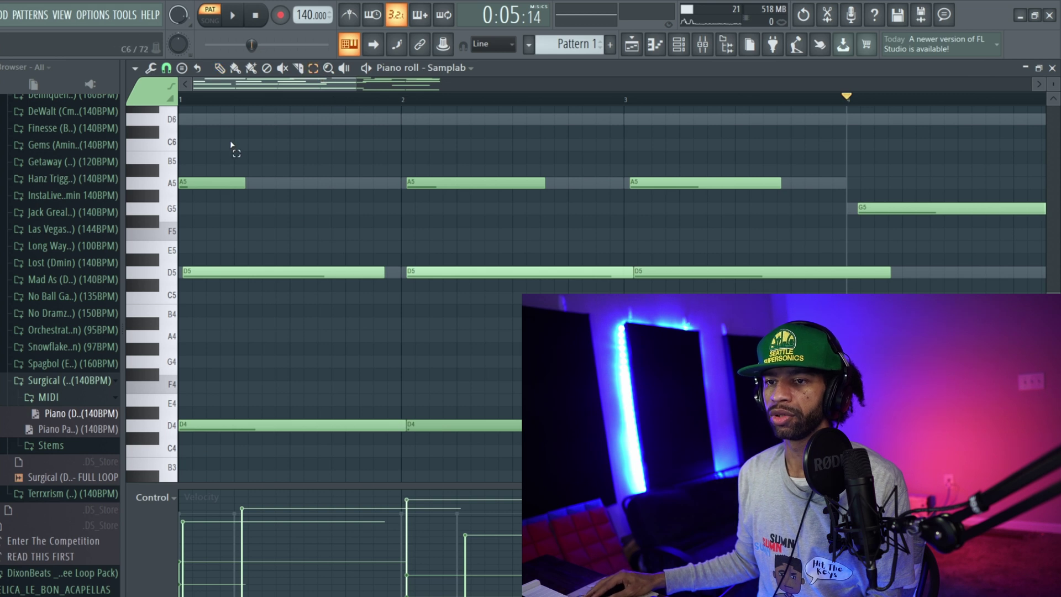
pyautogui.moveTo(223, 140); pyautogui.dragTo(1055, 437)
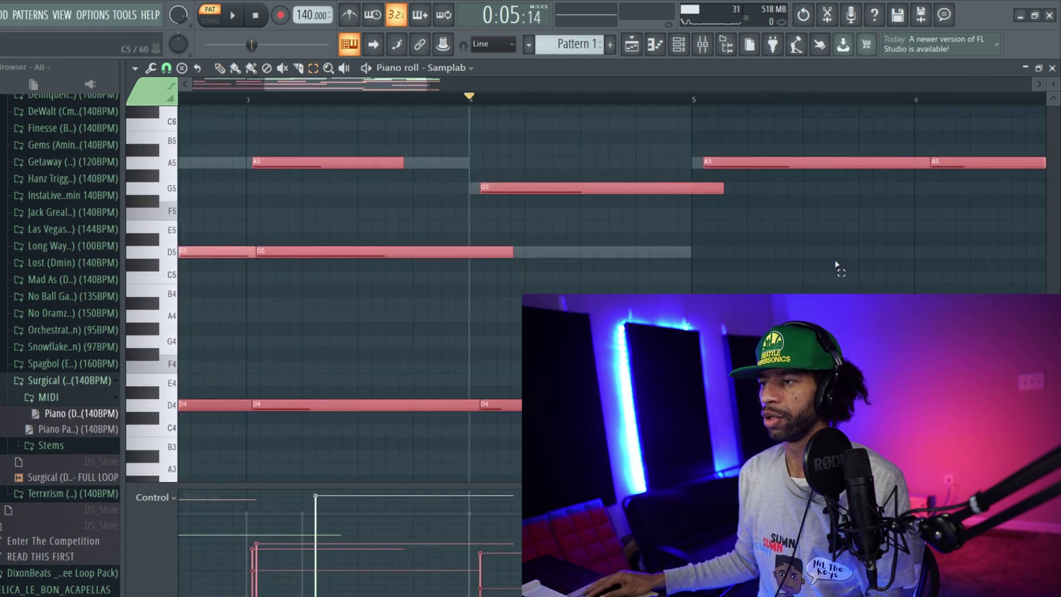
pyautogui.moveTo(435, 88); pyautogui.dragTo(179, 94)
pyautogui.scroll(5, 239, 174)
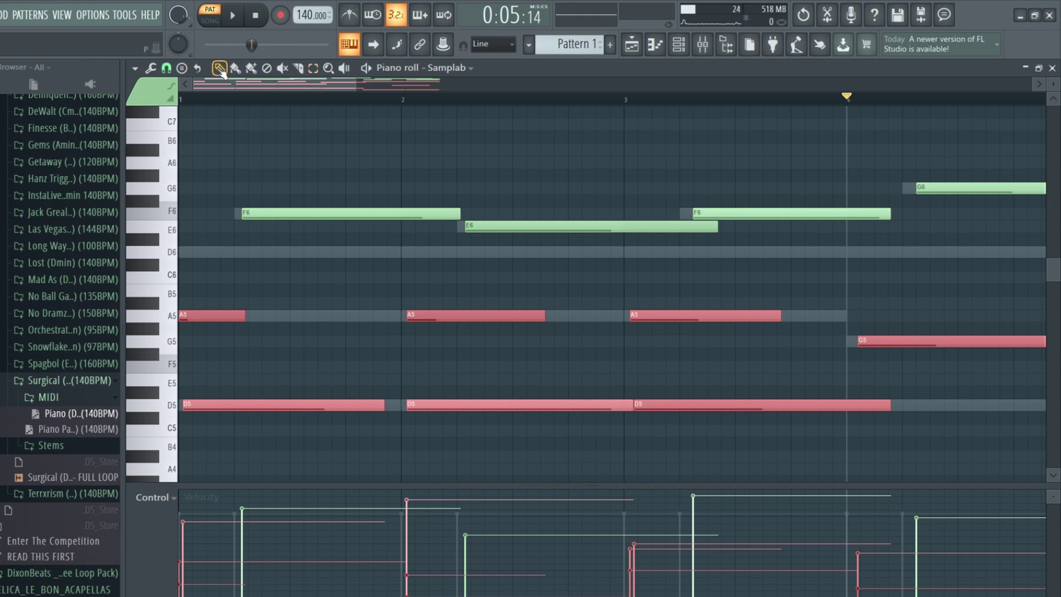
pyautogui.moveTo(196, 315)
pyautogui.mouseDown()
pyautogui.moveTo(265, 315)
pyautogui.moveTo(196, 315)
pyautogui.mouseUp()
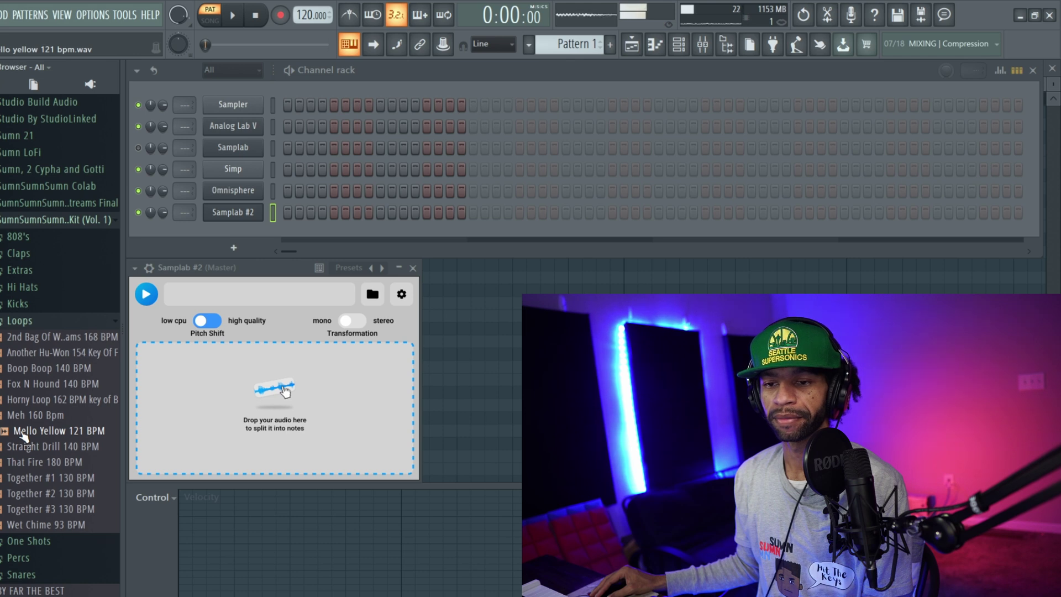
# Step: Drop the Mello Yellow 121 BPM loop into Samplab #2 and accept transcribing its first 10 seconds
pyautogui.moveTo(22, 436); pyautogui.dragTo(225, 413)
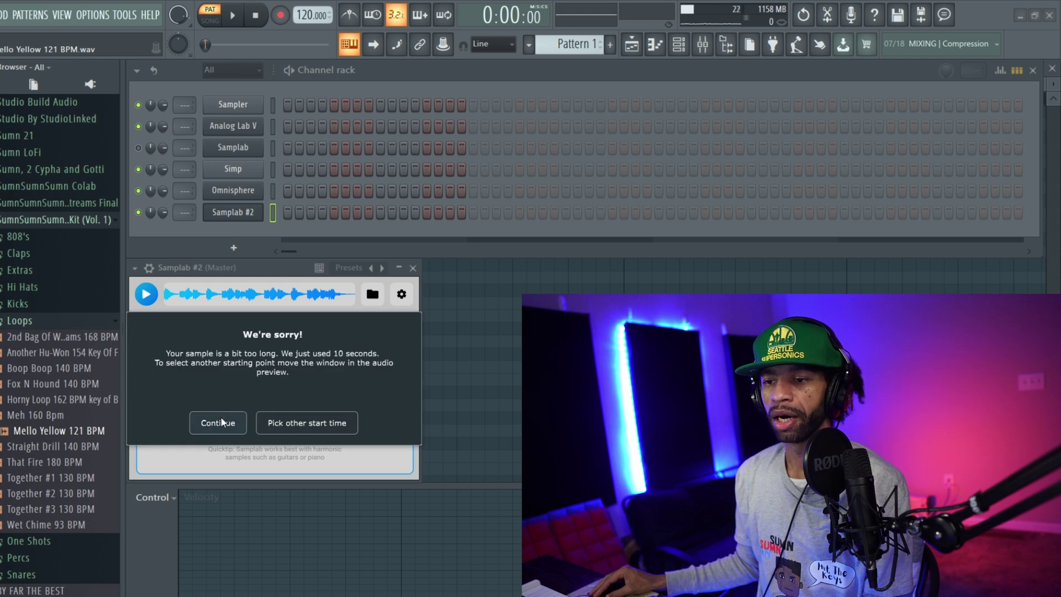
pyautogui.click(221, 417)
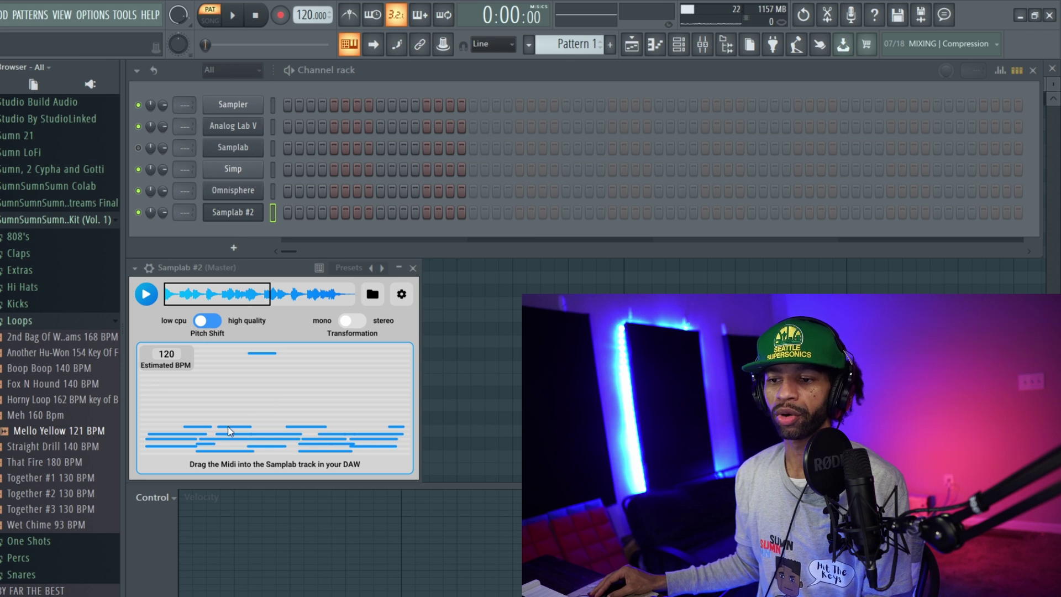
# Step: Place Samplab's Mello Yellow transcription on the Omnisphere channel, then lower two note velocities, including a C#5
pyautogui.moveTo(224, 435); pyautogui.dragTo(244, 193)
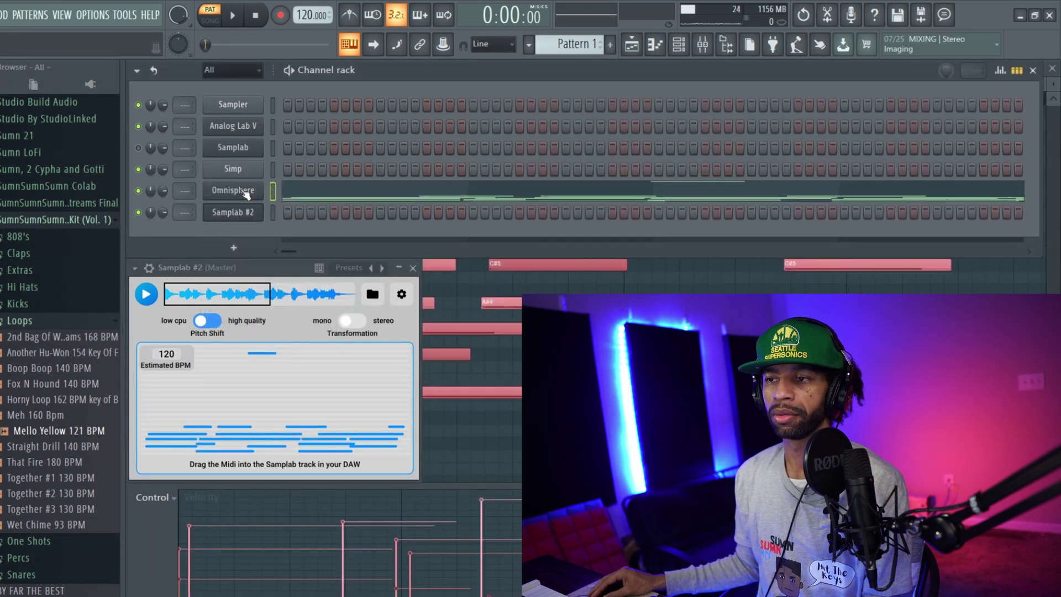
pyautogui.click(233, 213)
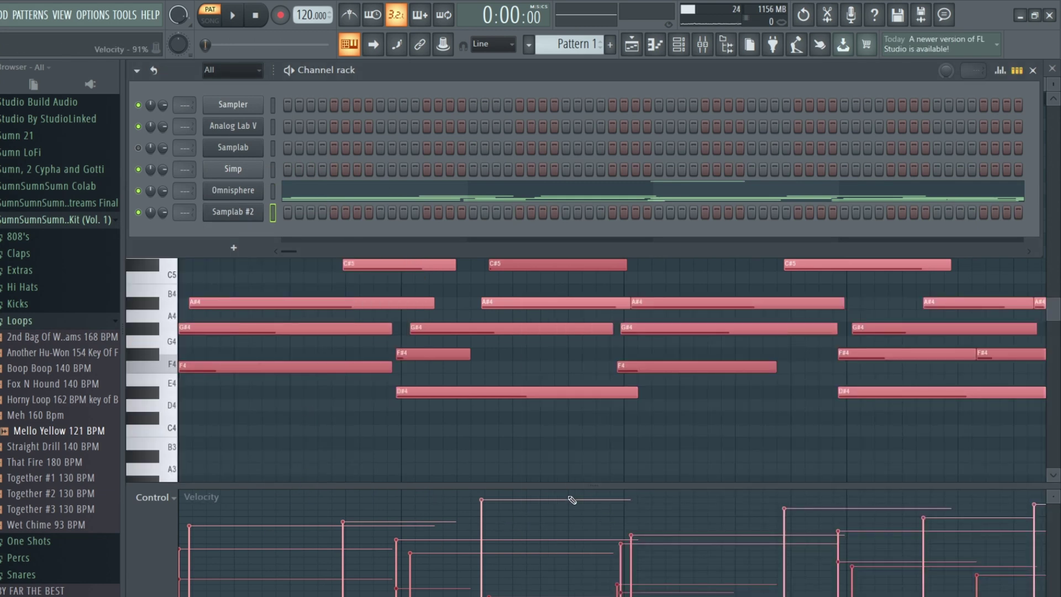
pyautogui.click(488, 527)
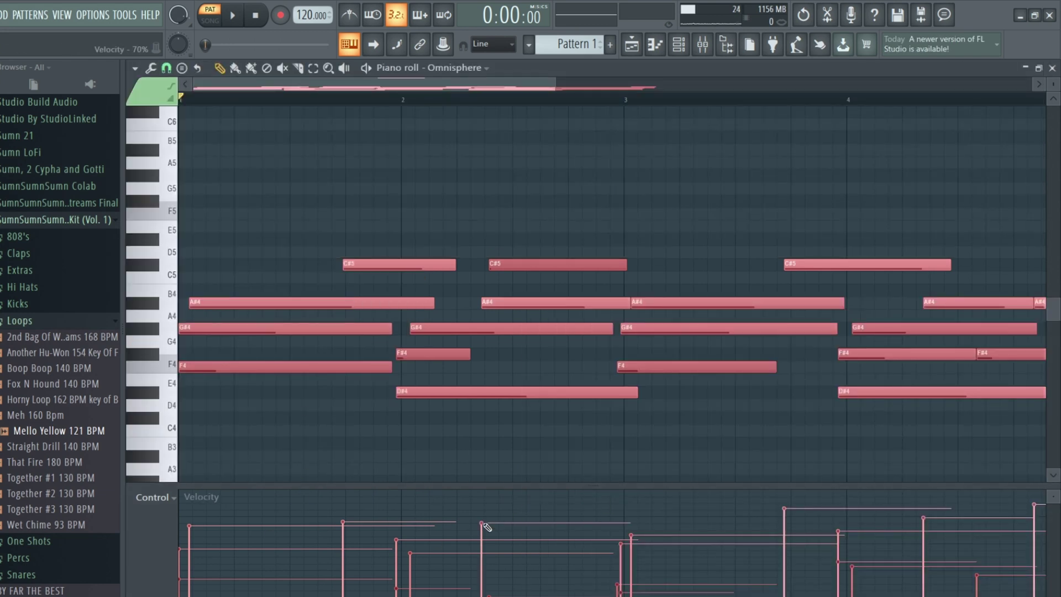
pyautogui.click(786, 526)
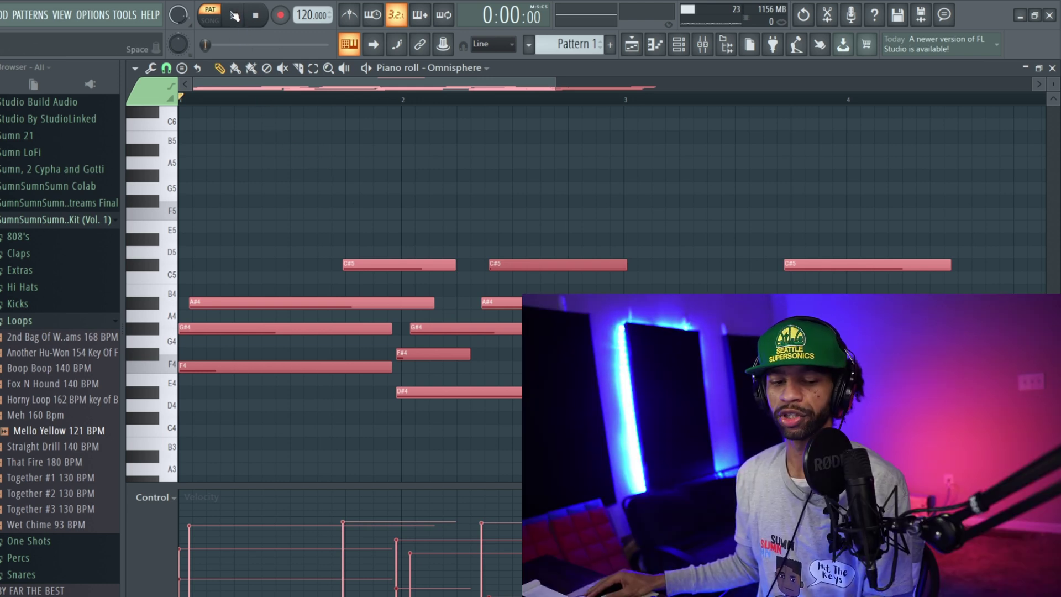
pyautogui.click(234, 15)
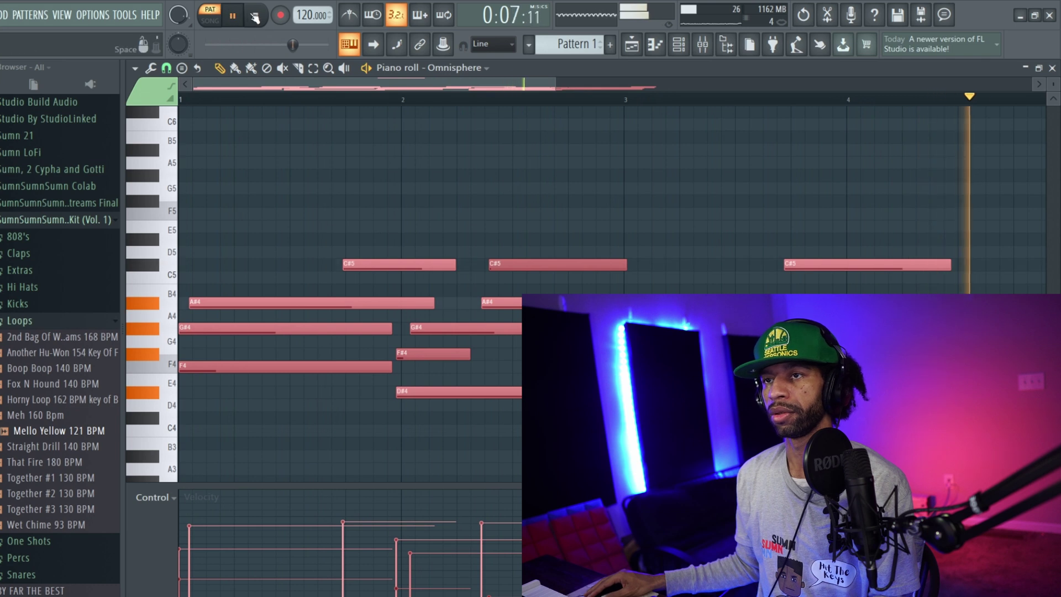
pyautogui.click(261, 20)
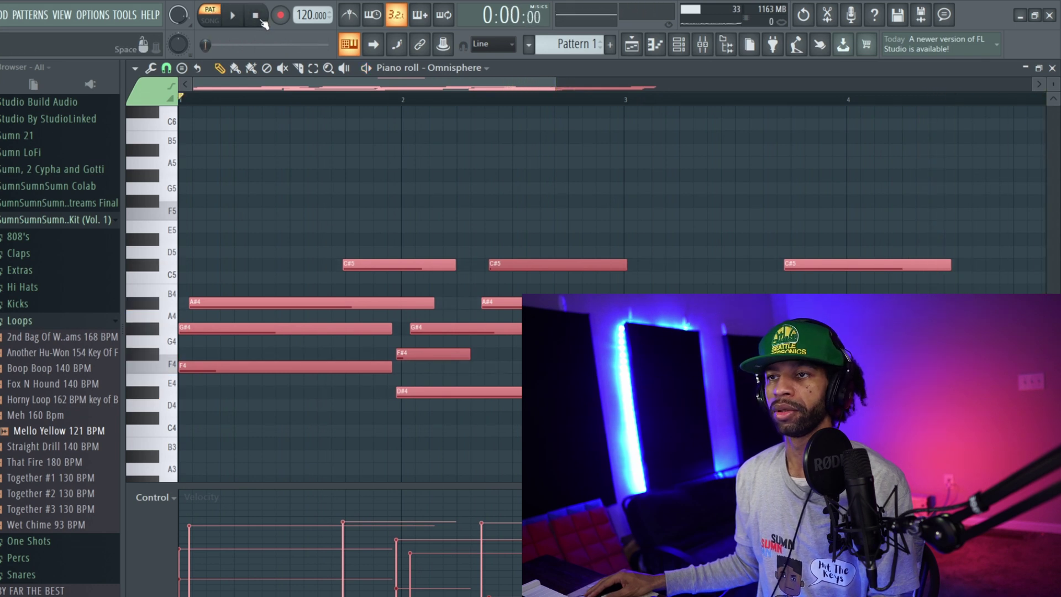